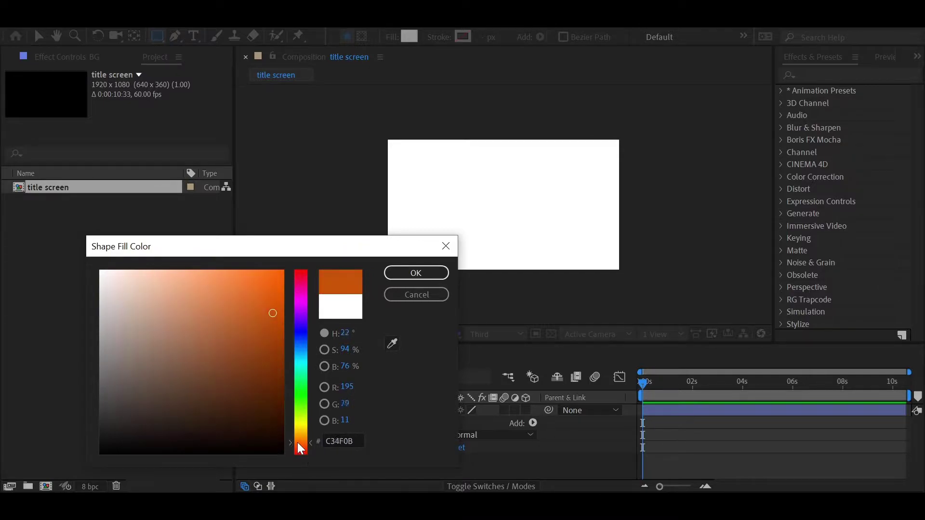
Set the shape fill to orange and draw a large square in the upper-left area of the white composition
{"action": "left_click", "coordinate": [409, 276]}
{"action": "scroll", "coordinate": [468, 176], "scroll_direction": "up", "scroll_amount": 2}
{"action": "left_click_drag", "start_coordinate": [382, 171], "coordinate": [437, 220]}
Draw a small orange square on its own shape layer in the lower-right area of the composition
{"action": "scroll", "coordinate": [481, 229], "scroll_direction": "down", "scroll_amount": 2}
{"action": "left_click_drag", "start_coordinate": [567, 249], "coordinate": [590, 265]}
{"action": "key", "text": "ctrl+z"}
{"action": "left_click", "coordinate": [600, 427]}
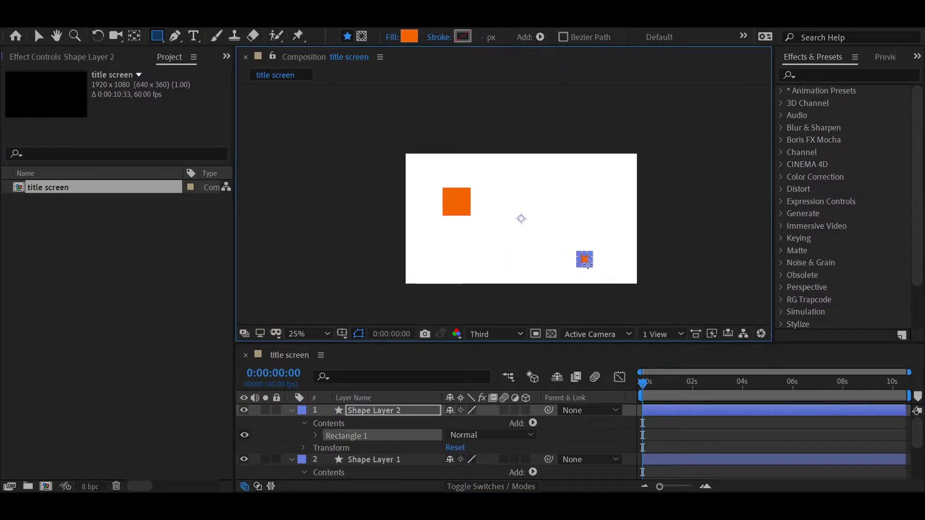
{"action": "left_click", "coordinate": [246, 154]}
Draw a straight horizontal line between the two squares with no fill and a dark 15 px stroke
{"action": "left_click", "coordinate": [175, 36]}
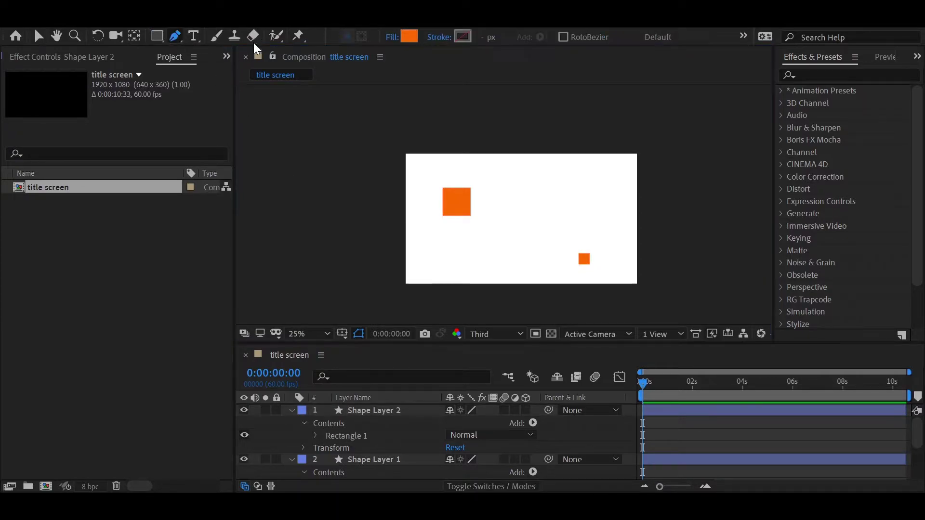
{"action": "left_click", "coordinate": [392, 37]}
{"action": "left_click", "coordinate": [482, 263]}
{"action": "left_click", "coordinate": [531, 345]}
{"action": "left_click", "coordinate": [462, 37]}
{"action": "left_click", "coordinate": [417, 273]}
{"action": "left_click", "coordinate": [487, 231]}
{"action": "left_click", "coordinate": [568, 232], "text": "shift"}
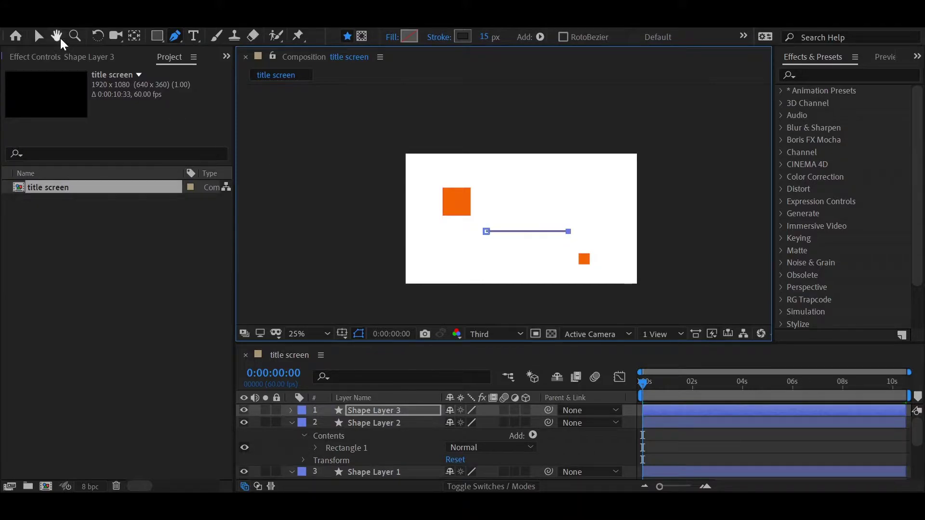
{"action": "left_click", "coordinate": [39, 36]}
{"action": "left_click", "coordinate": [587, 218]}
Add the text "ReDesigner" above the line
{"action": "left_click", "coordinate": [191, 36]}
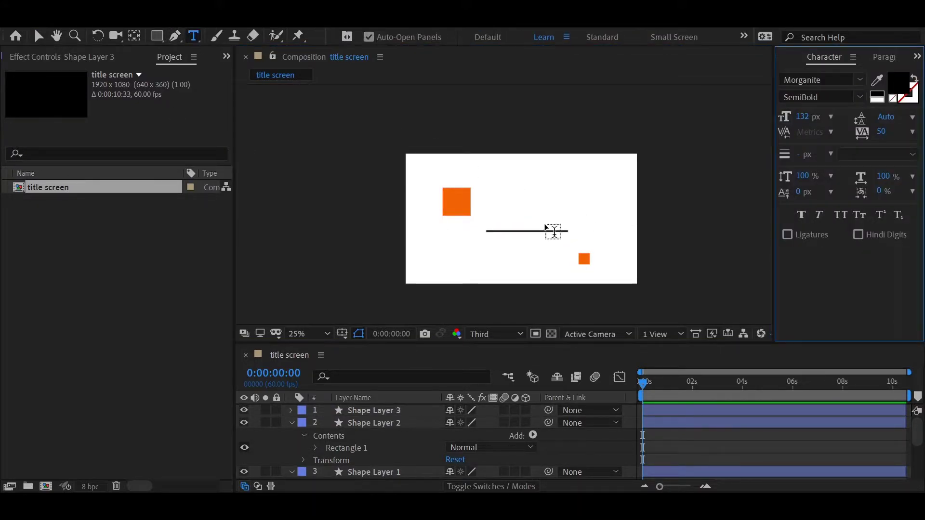
{"action": "left_click", "coordinate": [511, 211]}
{"action": "type", "text": "ReDesin"}
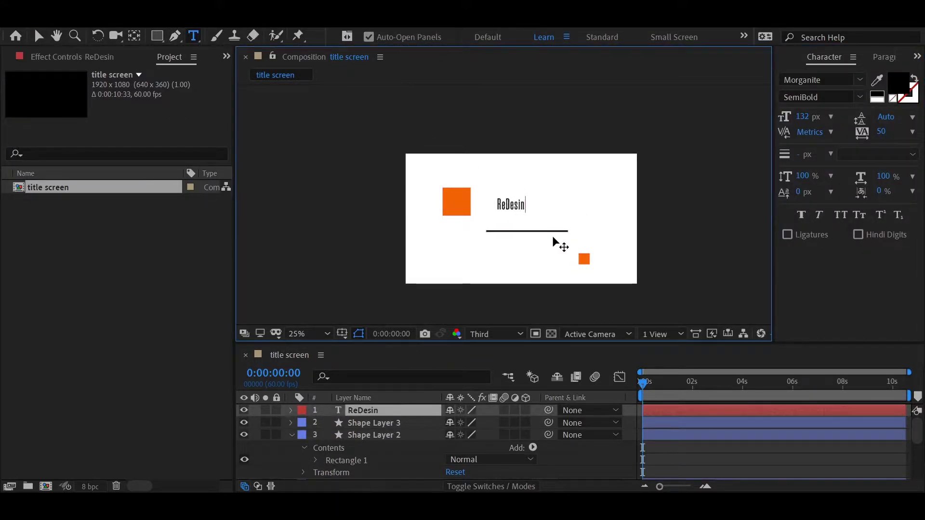
{"action": "type", "text": "erg"}
{"action": "left_click", "coordinate": [39, 35]}
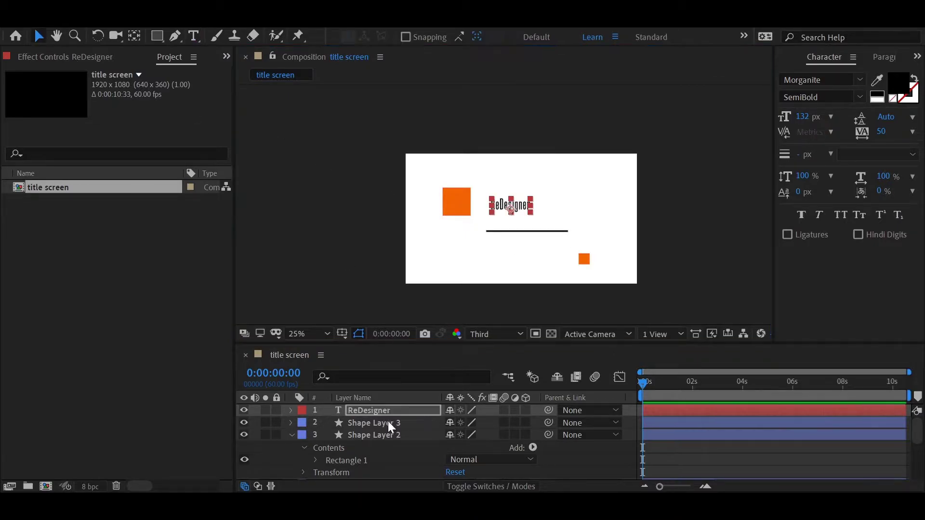
Rename Shape Layer 1, the large square, as "big sq"
{"action": "left_click", "coordinate": [292, 434]}
{"action": "left_click", "coordinate": [363, 447]}
{"action": "right_click", "coordinate": [380, 449]}
{"action": "left_click", "coordinate": [414, 444]}
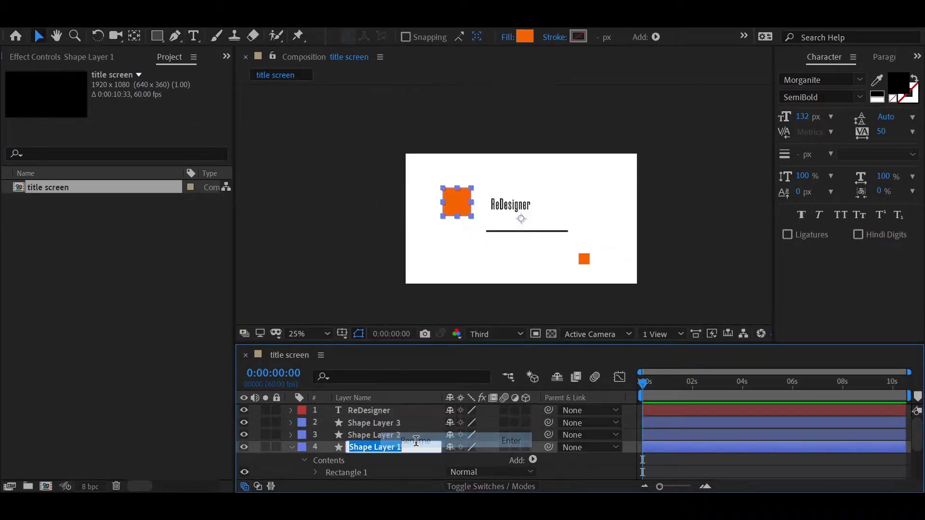
{"action": "type", "text": "big sq"}
{"action": "key", "text": "Return"}
Rename Shape Layer 2 as "small sq" and Shape Layer 3 as "line"
{"action": "right_click", "coordinate": [399, 435]}
{"action": "left_click", "coordinate": [424, 429]}
{"action": "type", "text": "small sq"}
{"action": "key", "text": "Return"}
{"action": "right_click", "coordinate": [423, 425]}
{"action": "left_click", "coordinate": [424, 413]}
{"action": "type", "text": "line"}
{"action": "key", "text": "Return"}
Center the anchor points of the text, line and both squares, and center all four layers in the composition
{"action": "left_click_drag", "start_coordinate": [424, 157], "coordinate": [604, 285]}
{"action": "key", "text": "ctrl+alt+Home"}
{"action": "key", "text": "ctrl+Home"}
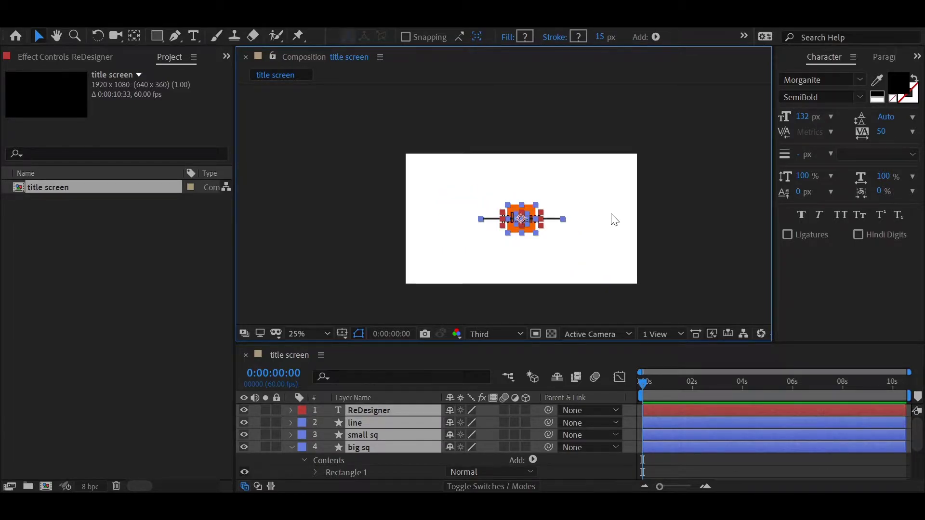
{"action": "left_click", "coordinate": [611, 214]}
Move the line straight down so it sits just below the ReDesigner text
{"action": "scroll", "coordinate": [549, 240], "scroll_direction": "up", "scroll_amount": 2}
{"action": "left_click", "coordinate": [386, 423]}
{"action": "left_click_drag", "start_coordinate": [539, 236], "coordinate": [540, 266]}
{"action": "left_click", "coordinate": [548, 280]}
{"action": "left_click", "coordinate": [546, 276]}
Move the big square to the upper-left area of the composition
{"action": "left_click", "coordinate": [556, 210]}
{"action": "left_click_drag", "start_coordinate": [555, 210], "coordinate": [405, 150]}
{"action": "left_click", "coordinate": [444, 187]}
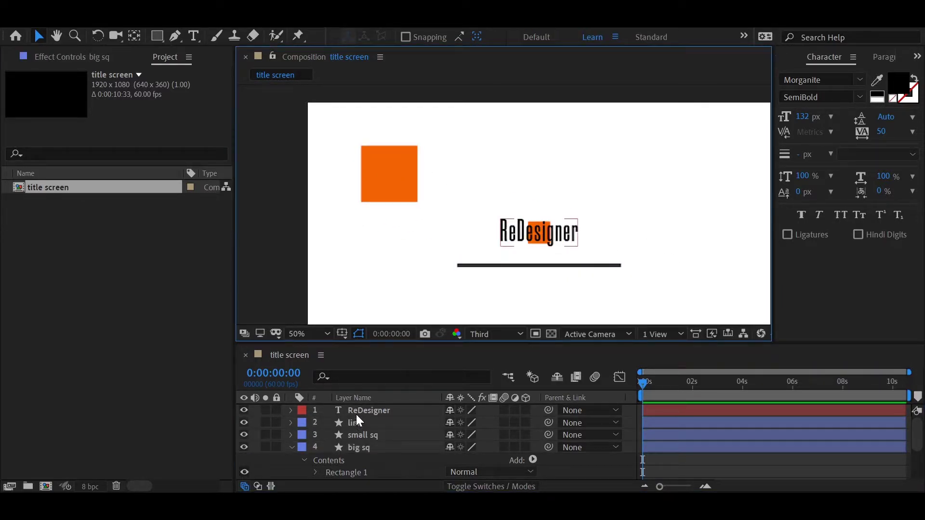
Place the small square just beyond the right end of the line, aligned with it
{"action": "left_click_drag", "start_coordinate": [706, 233], "coordinate": [605, 169]}
{"action": "left_click", "coordinate": [375, 431]}
{"action": "mouse_move", "coordinate": [439, 166]}
{"action": "left_mouse_down"}
{"action": "mouse_move", "coordinate": [531, 222]}
{"action": "mouse_move", "coordinate": [530, 197]}
{"action": "left_mouse_up"}
{"action": "left_click_drag", "start_coordinate": [543, 211], "coordinate": [556, 197]}
{"action": "left_click", "coordinate": [540, 209]}
{"action": "scroll", "coordinate": [538, 207], "scroll_direction": "up", "scroll_amount": 1}
{"action": "left_click", "coordinate": [603, 170]}
Nudge the ReDesigner text down so it sits closely above the line
{"action": "scroll", "coordinate": [516, 170], "scroll_direction": "down", "scroll_amount": 2}
{"action": "left_click", "coordinate": [480, 167]}
{"action": "left_click", "coordinate": [586, 163]}
{"action": "left_click", "coordinate": [487, 162]}
{"action": "key", "text": "Down"}
{"action": "key", "text": "Down"}
{"action": "key", "text": "Down"}
{"action": "key", "text": "Down"}
{"action": "key", "text": "Down"}
{"action": "key", "text": "Down"}
{"action": "key", "text": "Down"}
{"action": "key", "text": "Down"}
{"action": "key", "text": "Down"}
{"action": "key", "text": "Down"}
{"action": "key", "text": "Down"}
{"action": "key", "text": "Down"}
{"action": "left_click", "coordinate": [511, 216]}
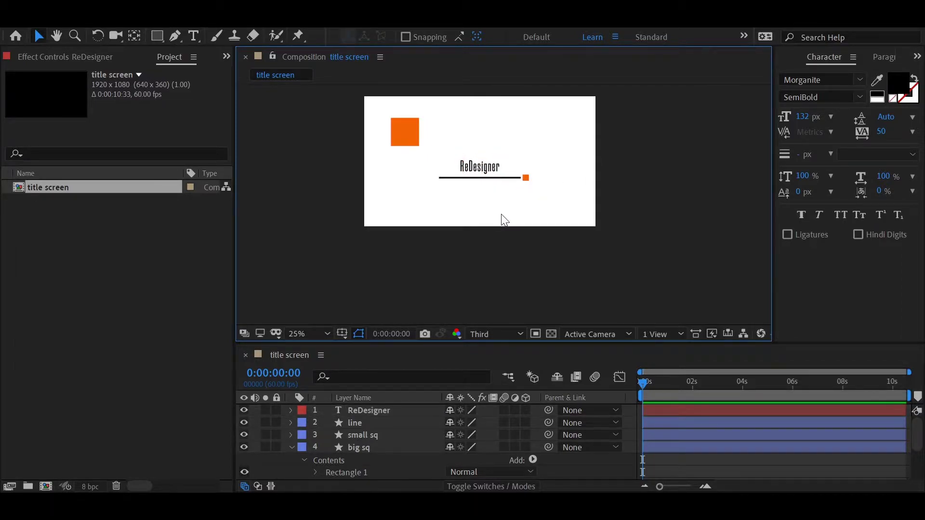
Hide the ReDesigner, line and small sq layers, with the timeline zoomed in on the first five seconds
{"action": "left_click", "coordinate": [292, 447]}
{"action": "left_click", "coordinate": [711, 489]}
{"action": "left_click_drag", "start_coordinate": [242, 434], "coordinate": [242, 413]}
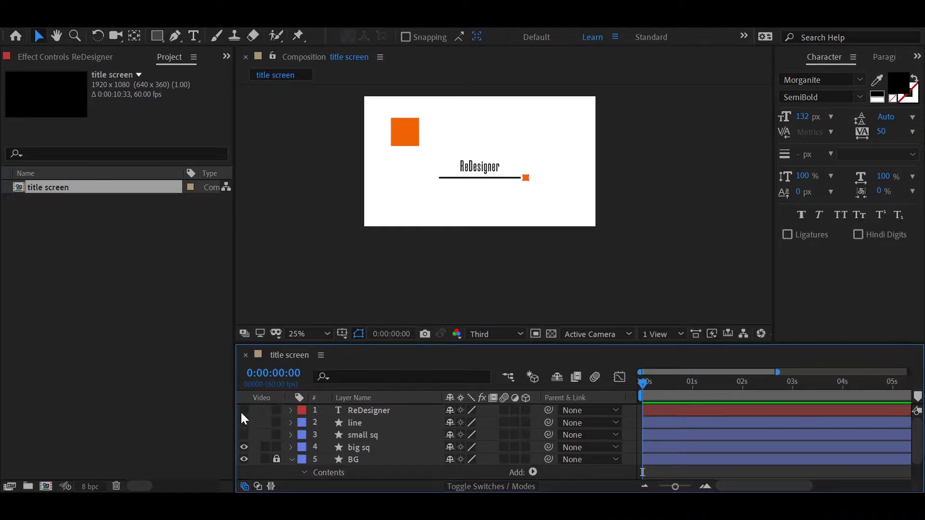
At 0:00:00:00, key the big sq layer's Rotation at 45° and its Scale at 0%
{"action": "left_click", "coordinate": [364, 450]}
{"action": "key", "text": "u"}
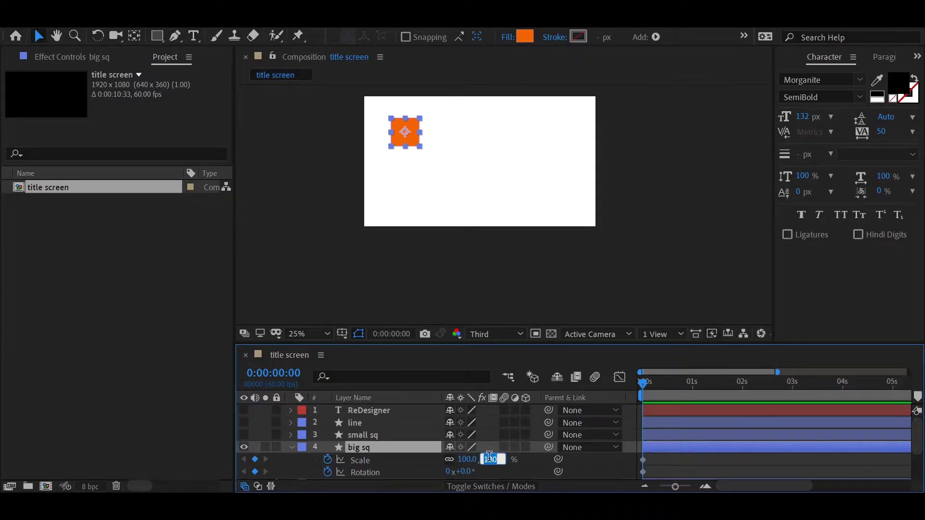
{"action": "left_click", "coordinate": [483, 477]}
{"action": "left_click", "coordinate": [466, 472]}
{"action": "type", "text": "45"}
{"action": "left_click", "coordinate": [491, 471]}
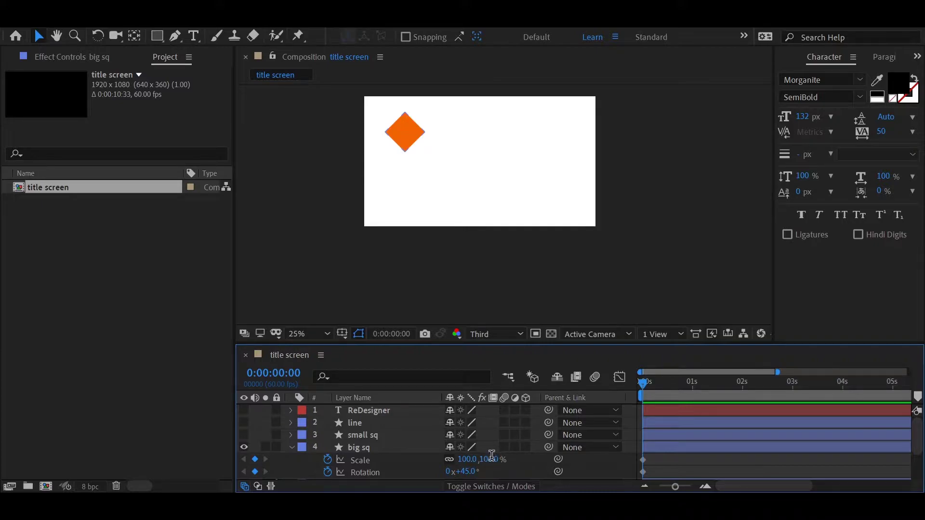
{"action": "left_click", "coordinate": [491, 457]}
{"action": "type", "text": "0"}
{"action": "key", "text": "Return"}
At 0:00:01:00, set the big sq layer's Scale to 100% and add a Rotation keyframe holding 45°
{"action": "left_click", "coordinate": [692, 391]}
{"action": "left_click", "coordinate": [474, 461]}
{"action": "type", "text": "10"}
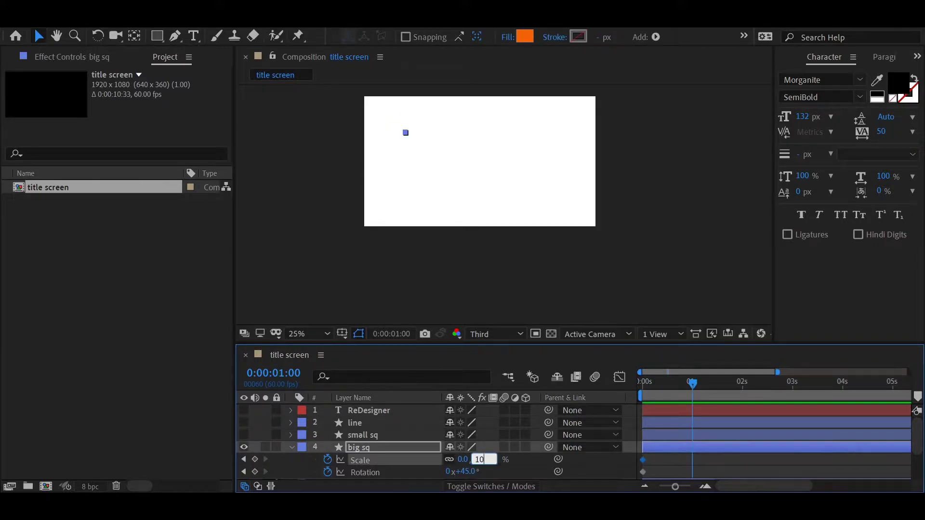
{"action": "type", "text": "0"}
{"action": "key", "text": "Return"}
{"action": "left_click", "coordinate": [718, 459]}
{"action": "left_click", "coordinate": [254, 472]}
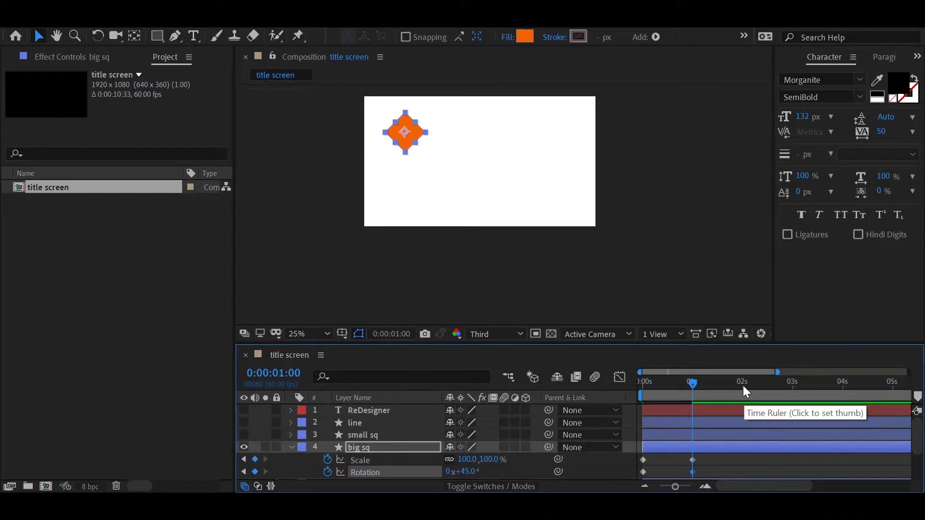
At 0:00:02:00, set the big sq layer's Rotation to 0°
{"action": "left_click", "coordinate": [742, 386]}
{"action": "left_click", "coordinate": [466, 472]}
{"action": "type", "text": "0"}
{"action": "key", "text": "Return"}
{"action": "left_click", "coordinate": [772, 460]}
{"action": "left_click_drag", "start_coordinate": [697, 388], "coordinate": [742, 407]}
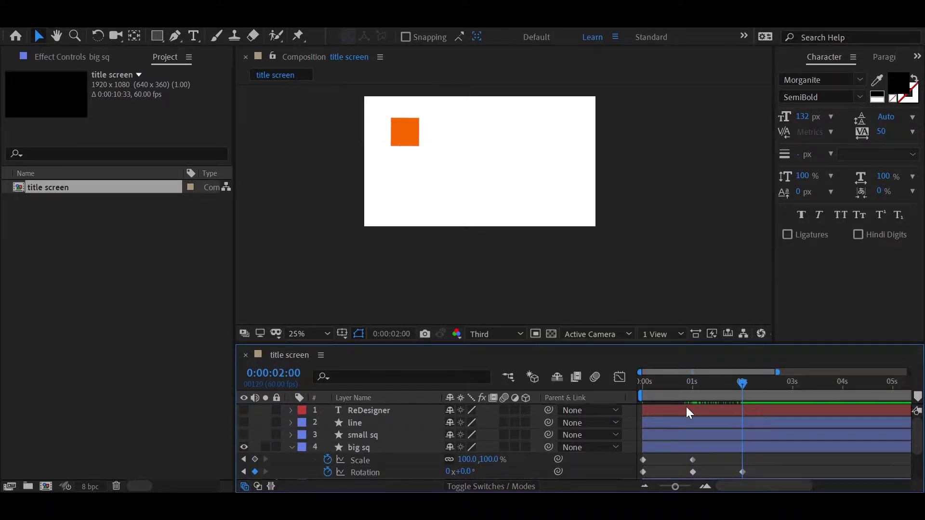
Add a big sq Scale keyframe at 0:00:02:00 and set the Scale to 80% at 0:00:03:00
{"action": "left_click", "coordinate": [255, 460]}
{"action": "left_click", "coordinate": [791, 387]}
{"action": "left_click_drag", "start_coordinate": [792, 387], "coordinate": [792, 386]}
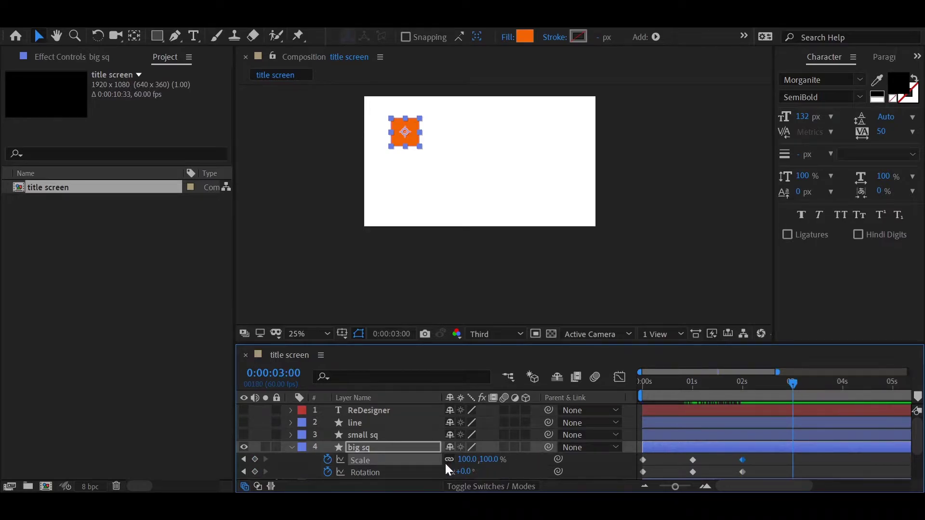
{"action": "type", "text": "80"}
{"action": "key", "text": "Return"}
{"action": "left_click", "coordinate": [839, 468]}
Delete the big sq layer's first Rotation keyframe and apply Easy Ease to all its remaining keyframes
{"action": "left_click_drag", "start_coordinate": [648, 387], "coordinate": [637, 475]}
{"action": "left_click", "coordinate": [643, 473]}
{"action": "key", "text": "Delete"}
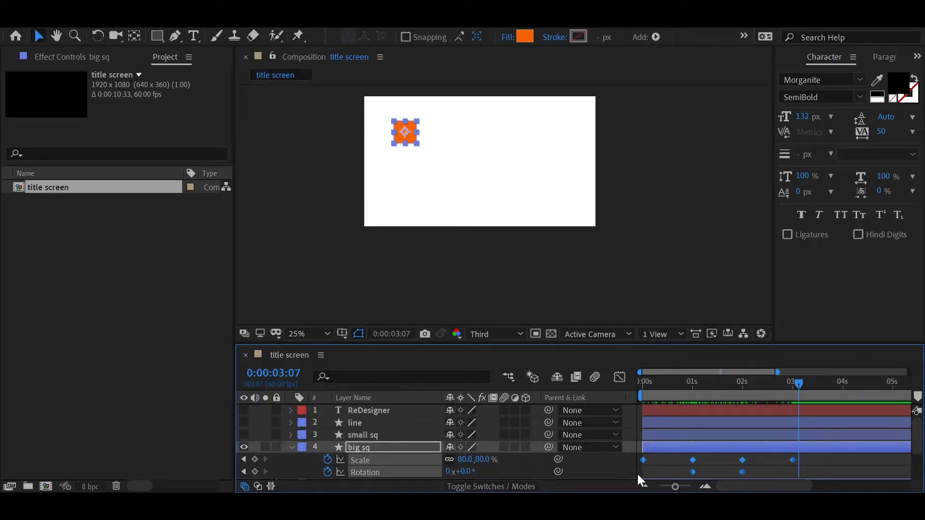
{"action": "key", "text": "F9"}
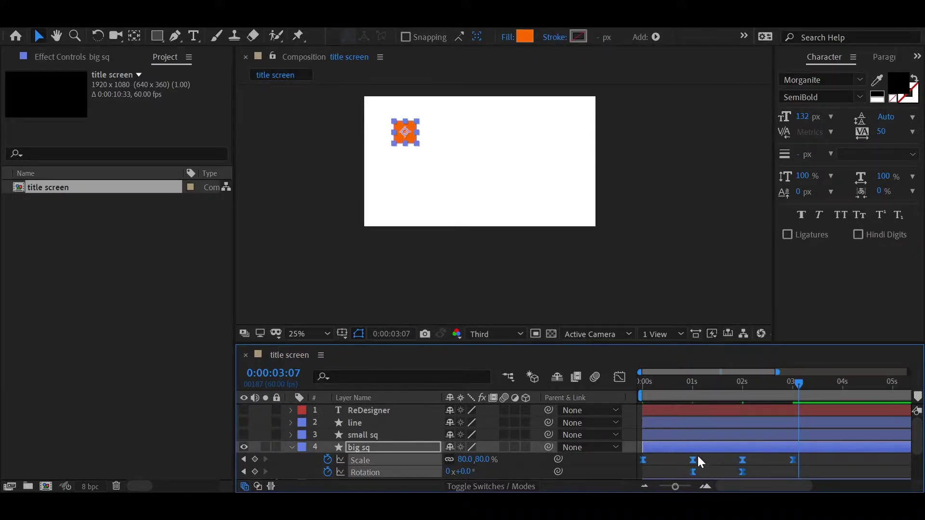
{"action": "left_click", "coordinate": [658, 458]}
Reshape the big sq layer's Scale and Rotation easing curves in the Graph Editor and preview the animation
{"action": "left_click", "coordinate": [619, 378]}
{"action": "left_click", "coordinate": [360, 461]}
{"action": "left_click_drag", "start_coordinate": [712, 453], "coordinate": [600, 442]}
{"action": "left_click_drag", "start_coordinate": [659, 447], "coordinate": [674, 450]}
{"action": "left_click_drag", "start_coordinate": [732, 440], "coordinate": [773, 449]}
{"action": "left_click", "coordinate": [747, 424]}
{"action": "left_click", "coordinate": [359, 474]}
{"action": "left_click_drag", "start_coordinate": [700, 412], "coordinate": [723, 413]}
{"action": "left_click", "coordinate": [619, 378]}
{"action": "left_click", "coordinate": [759, 464]}
{"action": "left_click_drag", "start_coordinate": [669, 384], "coordinate": [623, 387]}
{"action": "key", "text": "space"}
Set the current time to 0:00:02:59 and make the line and small sq layers visible again
{"action": "left_click_drag", "start_coordinate": [782, 386], "coordinate": [793, 427]}
{"action": "left_click_drag", "start_coordinate": [793, 388], "coordinate": [791, 388]}
{"action": "left_click", "coordinate": [291, 447]}
{"action": "left_click", "coordinate": [246, 435]}
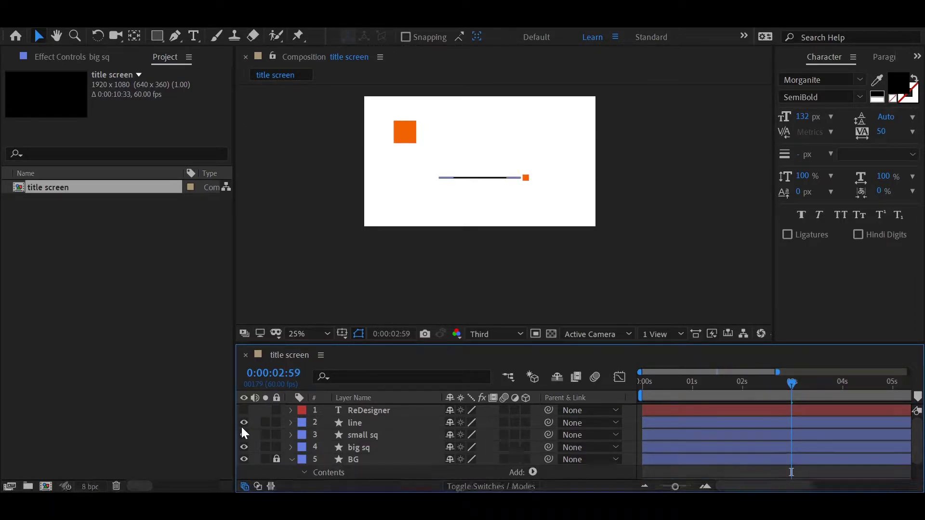
{"action": "left_click", "coordinate": [655, 274]}
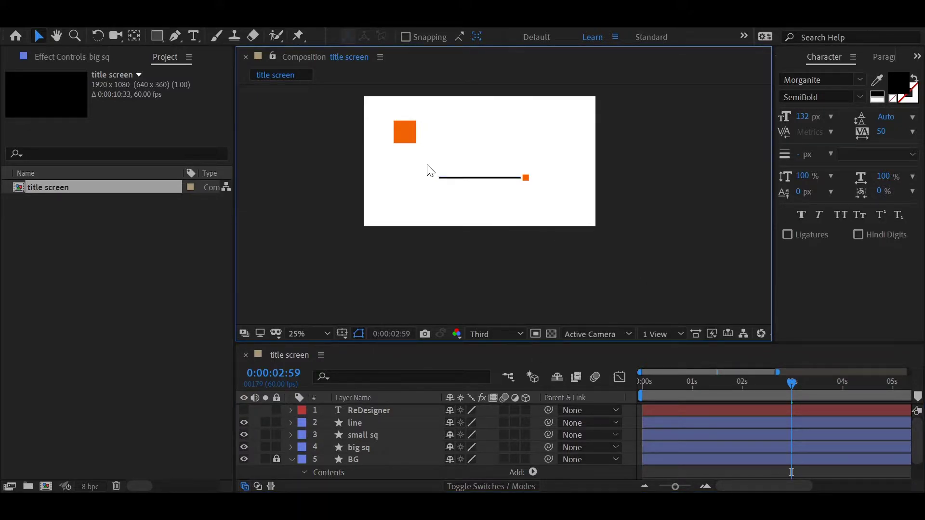
Draw a gray rectangle with no stroke that fully covers the line up to the small square
{"action": "key", "text": "period"}
{"action": "left_click", "coordinate": [155, 36]}
{"action": "left_click", "coordinate": [392, 37]}
{"action": "left_click", "coordinate": [528, 346]}
{"action": "left_click", "coordinate": [439, 37]}
{"action": "left_click", "coordinate": [529, 346]}
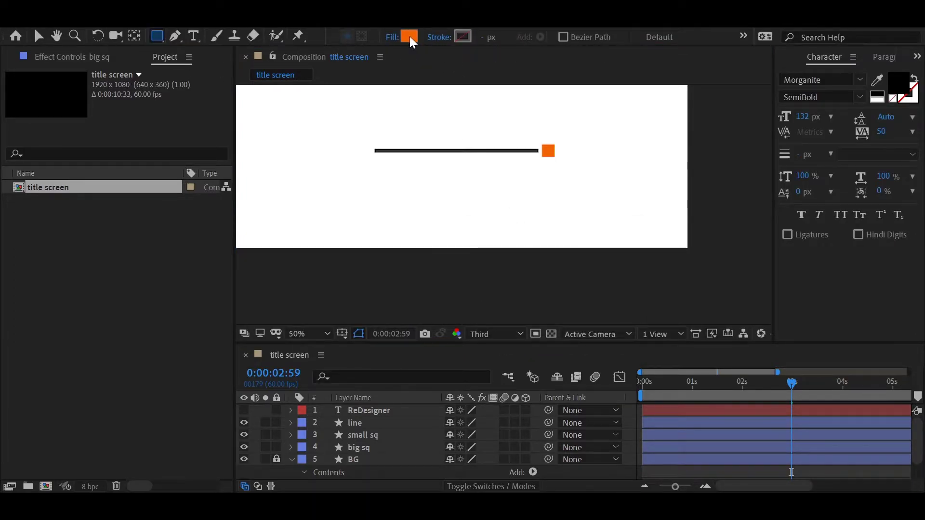
{"action": "left_click", "coordinate": [410, 36]}
{"action": "left_click", "coordinate": [101, 367]}
{"action": "left_click", "coordinate": [415, 273]}
{"action": "left_click_drag", "start_coordinate": [371, 141], "coordinate": [541, 159]}
{"action": "left_click", "coordinate": [38, 36]}
{"action": "left_click", "coordinate": [516, 291]}
Rename the gray rectangle's layer as "mask" and place it directly below the line layer
{"action": "left_click", "coordinate": [460, 410]}
{"action": "key", "text": "Return"}
{"action": "type", "text": "mask"}
{"action": "key", "text": "Return"}
{"action": "left_click", "coordinate": [292, 411]}
{"action": "left_click_drag", "start_coordinate": [351, 410], "coordinate": [374, 442]}
{"action": "left_click", "coordinate": [474, 206]}
Move the mask layer's anchor point to the middle of its right edge, beside the small square
{"action": "left_click", "coordinate": [478, 145]}
{"action": "scroll", "coordinate": [535, 148], "scroll_direction": "up", "scroll_amount": 2}
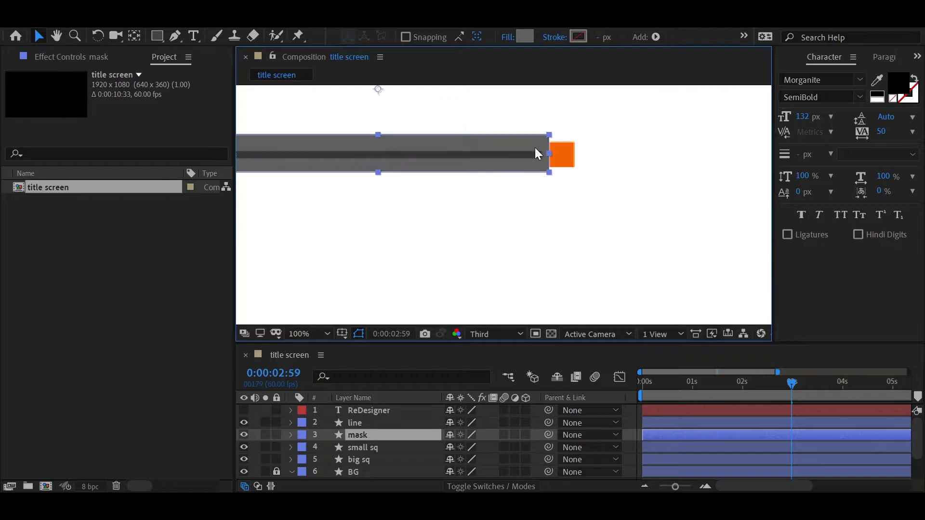
{"action": "key", "text": "y"}
{"action": "left_click_drag", "start_coordinate": [377, 91], "coordinate": [506, 154]}
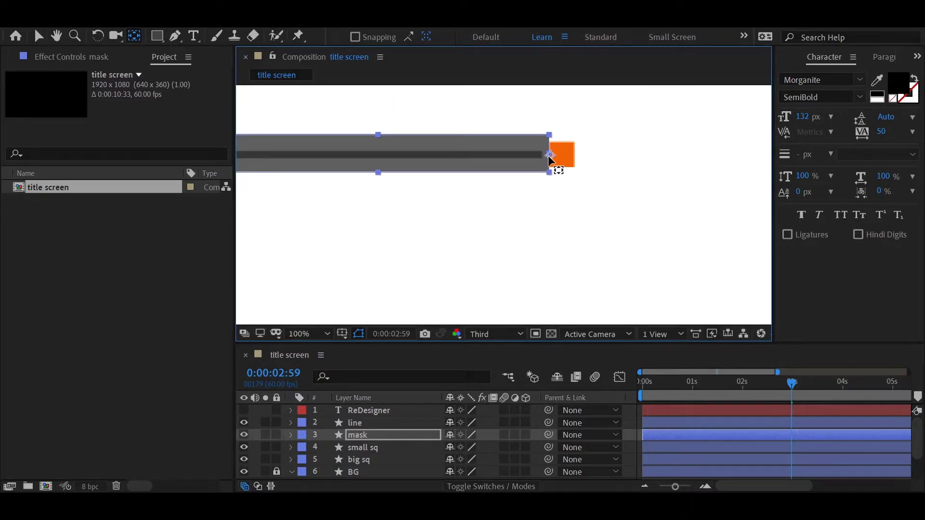
{"action": "left_click", "coordinate": [37, 41]}
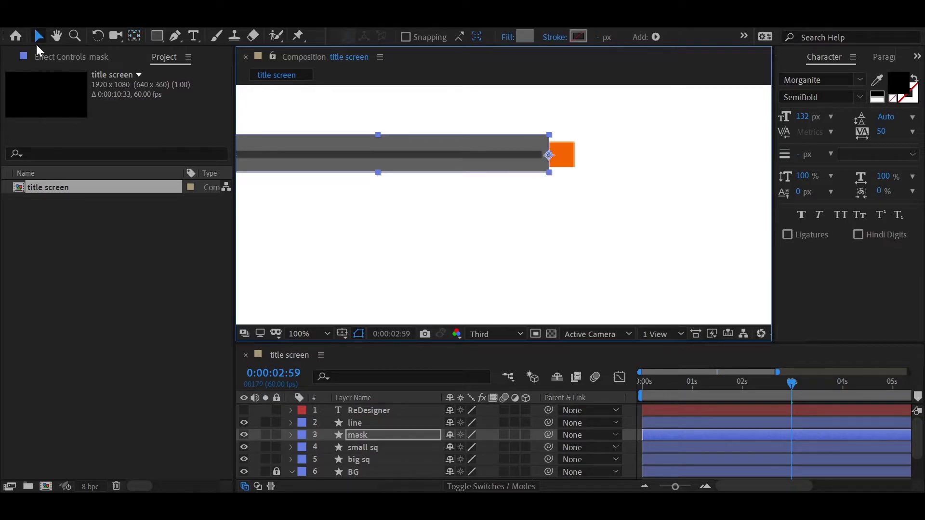
{"action": "left_click", "coordinate": [499, 215]}
Parent the mask layer to the small sq layer
{"action": "scroll", "coordinate": [529, 179], "scroll_direction": "down", "scroll_amount": 1}
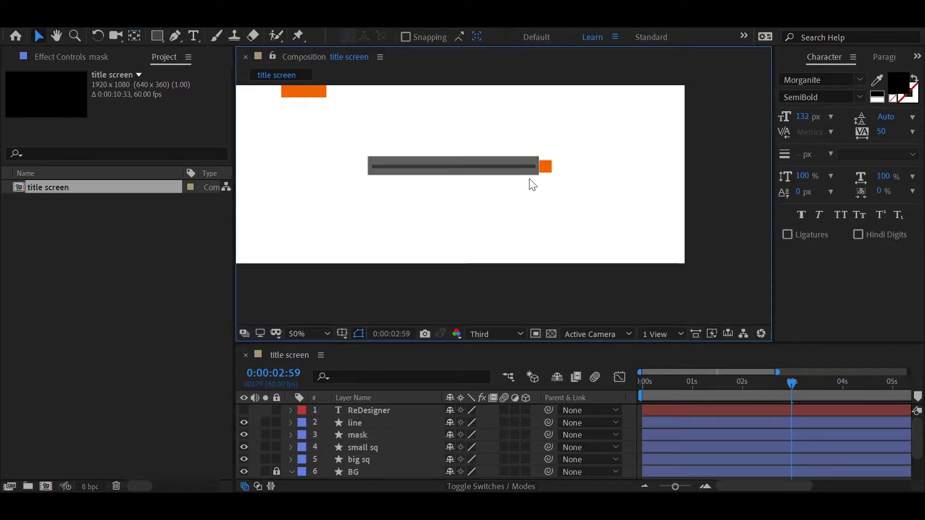
{"action": "left_click", "coordinate": [398, 436]}
{"action": "left_click_drag", "start_coordinate": [548, 435], "coordinate": [372, 449]}
{"action": "left_click", "coordinate": [536, 288]}
Test the parenting by moving the small square sideways, and undo the move
{"action": "left_click_drag", "start_coordinate": [546, 167], "coordinate": [653, 166]}
{"action": "key", "text": "ctrl+z"}
{"action": "key", "text": "ctrl+z"}
Hide the mask layer
{"action": "left_click", "coordinate": [534, 294]}
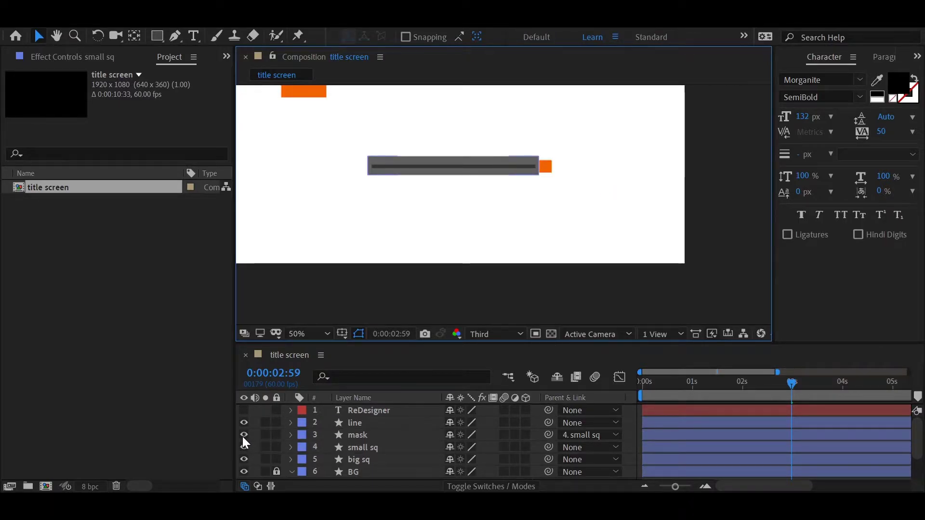
{"action": "left_click", "coordinate": [243, 436]}
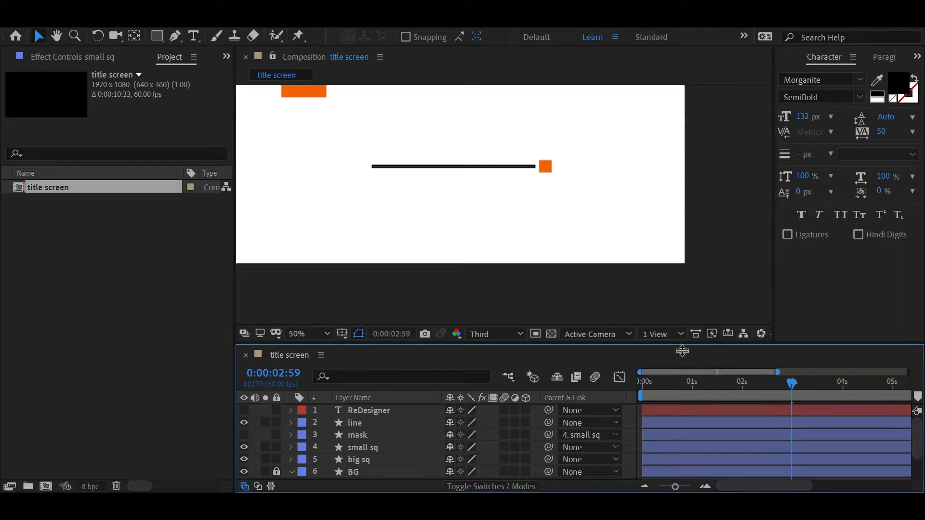
Move the mask layer down so its upper edge lines up with the line's upper edge, and hide the layer again
{"action": "left_click_drag", "start_coordinate": [697, 386], "coordinate": [610, 407]}
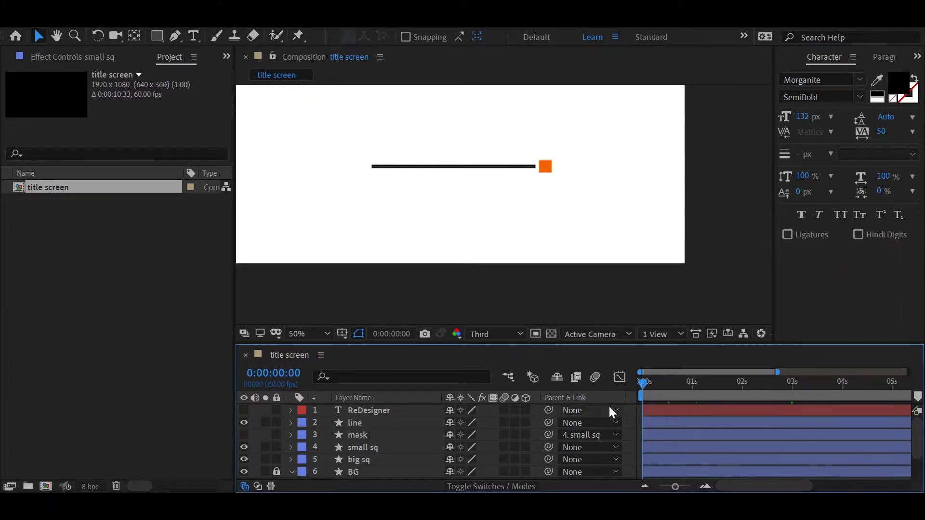
{"action": "left_click", "coordinate": [243, 434]}
{"action": "left_click", "coordinate": [359, 435]}
{"action": "left_click_drag", "start_coordinate": [454, 176], "coordinate": [456, 190]}
{"action": "left_click_drag", "start_coordinate": [475, 179], "coordinate": [474, 213]}
{"action": "scroll", "coordinate": [467, 163], "scroll_direction": "up", "scroll_amount": 2}
{"action": "left_click", "coordinate": [500, 148]}
{"action": "scroll", "coordinate": [508, 197], "scroll_direction": "down", "scroll_amount": 2}
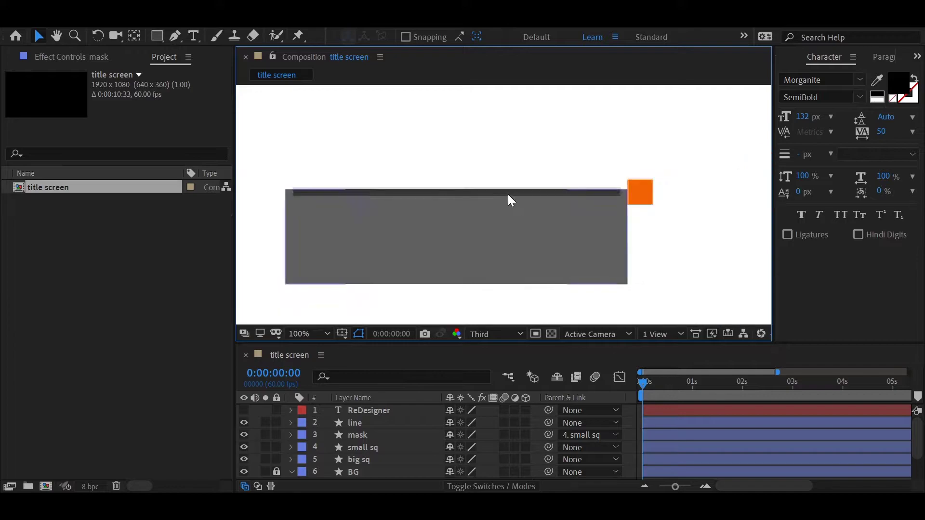
{"action": "left_click", "coordinate": [244, 435]}
Move the small square to the left end of the line
{"action": "scroll", "coordinate": [548, 194], "scroll_direction": "down", "scroll_amount": 2}
{"action": "left_click", "coordinate": [654, 451]}
{"action": "left_click_drag", "start_coordinate": [569, 198], "coordinate": [384, 194]}
{"action": "left_click", "coordinate": [399, 196]}
{"action": "left_click", "coordinate": [388, 198]}
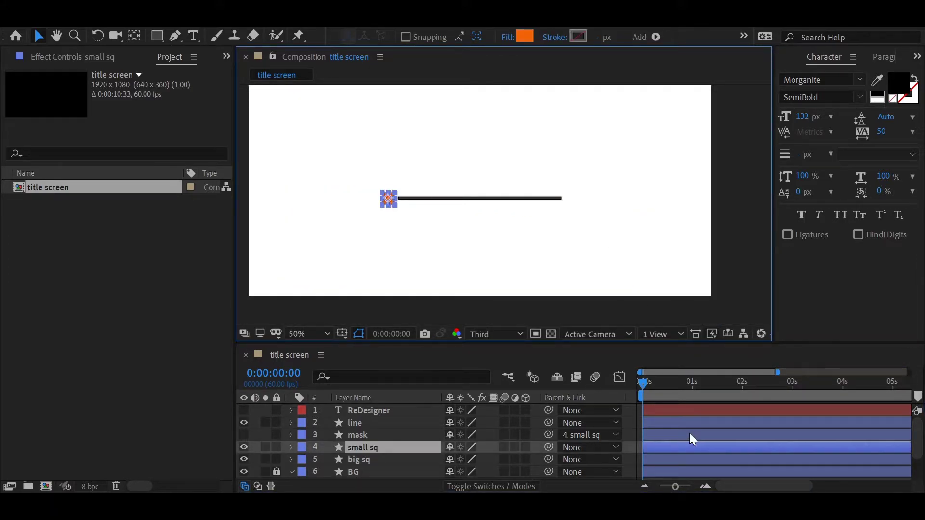
Copy the big sq layer's first two Scale keyframes onto the small sq layer, starting at 0:00:00:00
{"action": "key", "text": "s"}
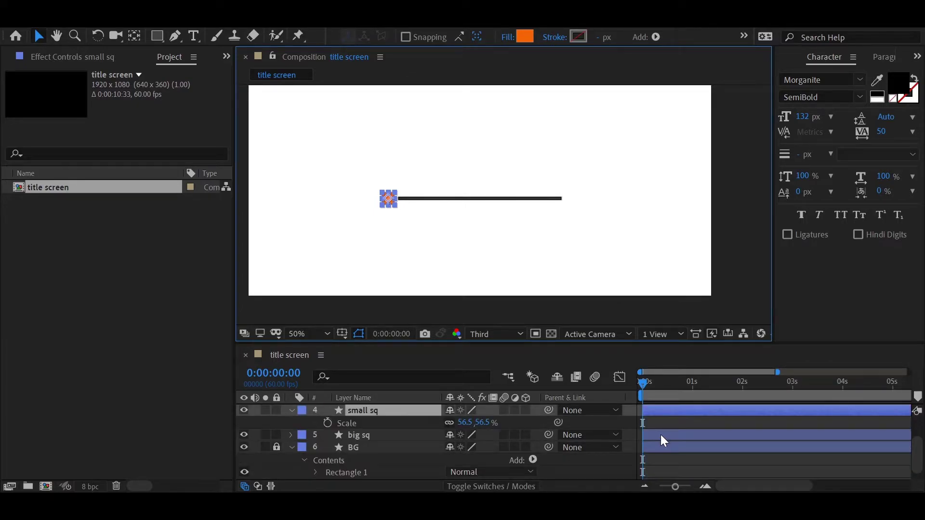
{"action": "left_click", "coordinate": [660, 435]}
{"action": "key", "text": "s"}
{"action": "left_click_drag", "start_coordinate": [705, 444], "coordinate": [640, 451]}
{"action": "key", "text": "ctrl+c"}
{"action": "left_click", "coordinate": [646, 415]}
{"action": "key", "text": "ctrl+v"}
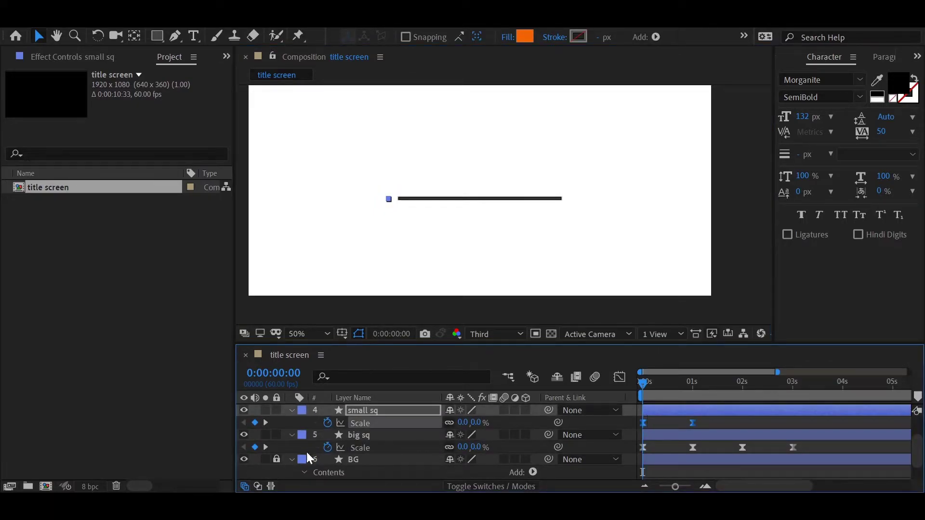
Preview the small square's growth and set its Scale to 56% at the second keyframe, near one second
{"action": "left_click", "coordinate": [291, 435]}
{"action": "left_click", "coordinate": [675, 423]}
{"action": "key", "text": "space"}
{"action": "left_click_drag", "start_coordinate": [664, 389], "coordinate": [690, 401]}
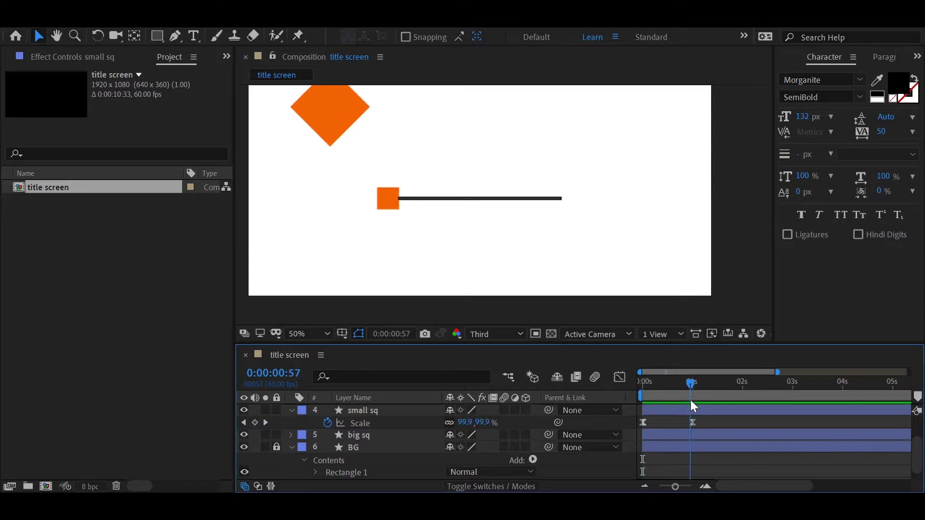
{"action": "left_click", "coordinate": [266, 423]}
{"action": "left_click_drag", "start_coordinate": [481, 423], "coordinate": [461, 423]}
{"action": "left_click", "coordinate": [746, 290]}
{"action": "mouse_move", "coordinate": [679, 384]}
{"action": "left_mouse_down"}
{"action": "mouse_move", "coordinate": [644, 386]}
{"action": "mouse_move", "coordinate": [691, 384]}
{"action": "left_mouse_up"}
{"action": "left_click", "coordinate": [292, 447]}
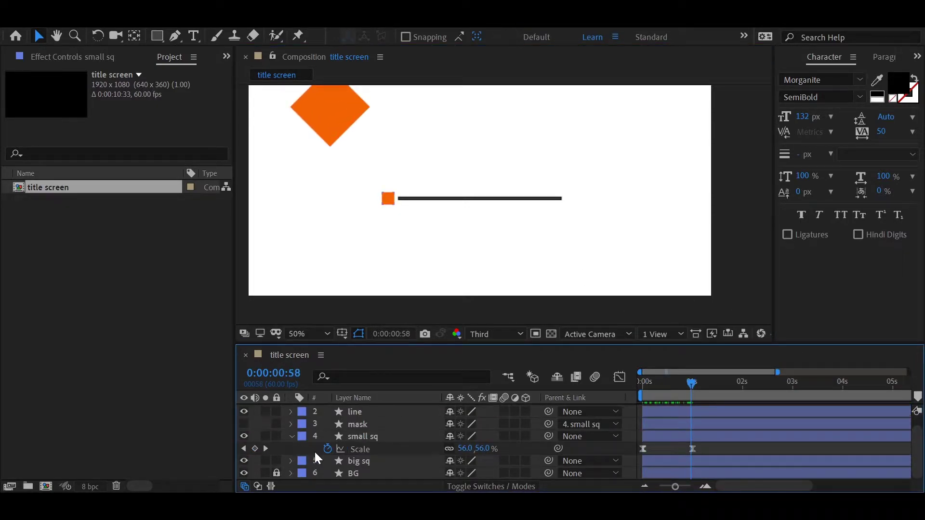
Show the mask layer briefly to check how it follows the small square over the first second, and hide it again
{"action": "left_click", "coordinate": [243, 423]}
{"action": "left_click_drag", "start_coordinate": [654, 382], "coordinate": [697, 404]}
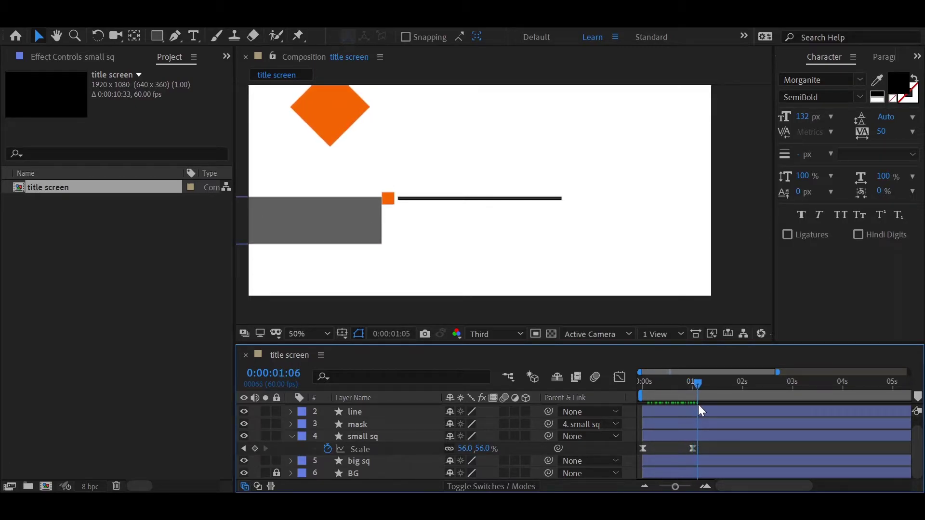
{"action": "left_click", "coordinate": [244, 424]}
Animate the small sq layer's Position from the line's left end at one second to its right end at two seconds
{"action": "left_click_drag", "start_coordinate": [646, 384], "coordinate": [695, 412]}
{"action": "key", "text": "j"}
{"action": "left_click", "coordinate": [707, 436]}
{"action": "left_click", "coordinate": [329, 449]}
{"action": "left_click", "coordinate": [740, 387]}
{"action": "left_click_drag", "start_coordinate": [387, 198], "coordinate": [572, 202]}
{"action": "left_click", "coordinate": [605, 241]}
Apply Easy Ease to the small sq layer's Position keyframes, reshape their speed curve and scrub through the motion
{"action": "left_click_drag", "start_coordinate": [766, 443], "coordinate": [726, 451]}
{"action": "key", "text": "F9"}
{"action": "left_click", "coordinate": [623, 378]}
{"action": "left_click_drag", "start_coordinate": [734, 449], "coordinate": [707, 451]}
{"action": "left_click", "coordinate": [619, 377]}
{"action": "left_click", "coordinate": [772, 446]}
{"action": "left_click_drag", "start_coordinate": [677, 386], "coordinate": [711, 453]}
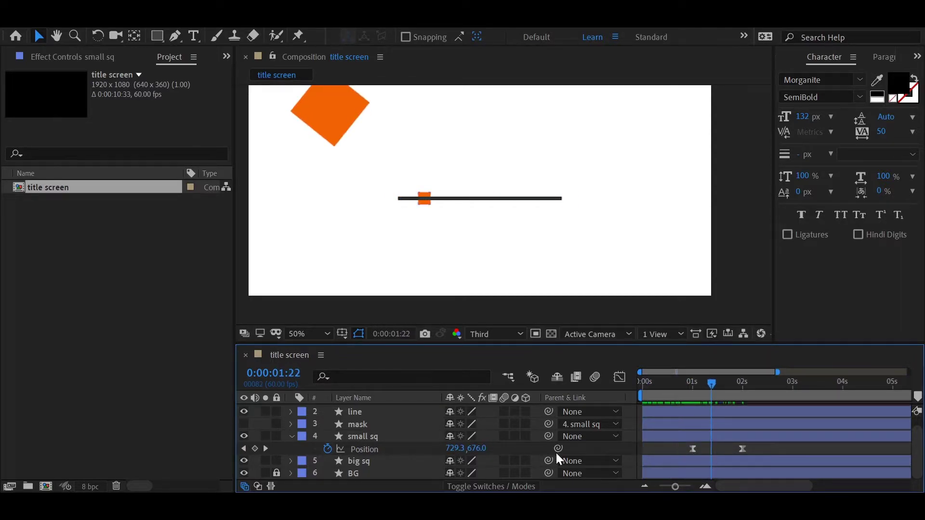
Select the line layer and search the effects for "set matte"
{"action": "left_click", "coordinate": [665, 411]}
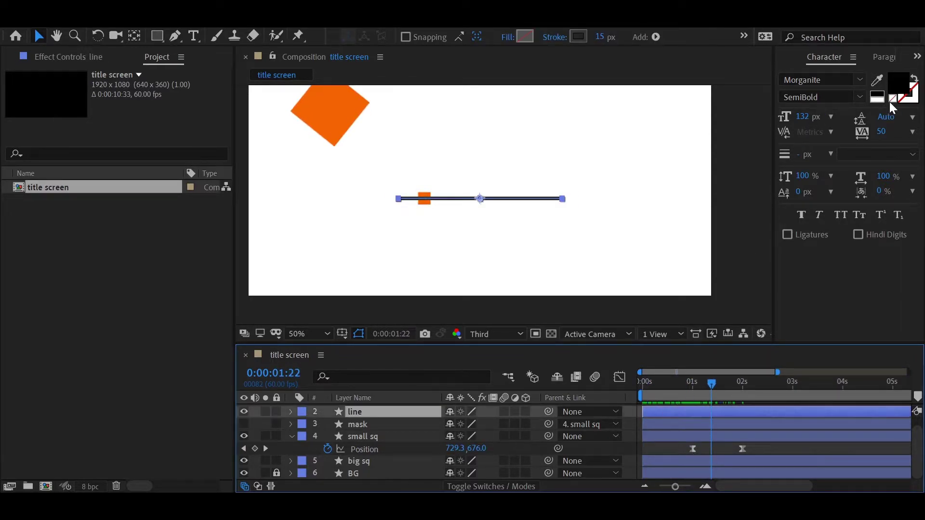
{"action": "left_click", "coordinate": [917, 57]}
{"action": "left_click", "coordinate": [894, 74]}
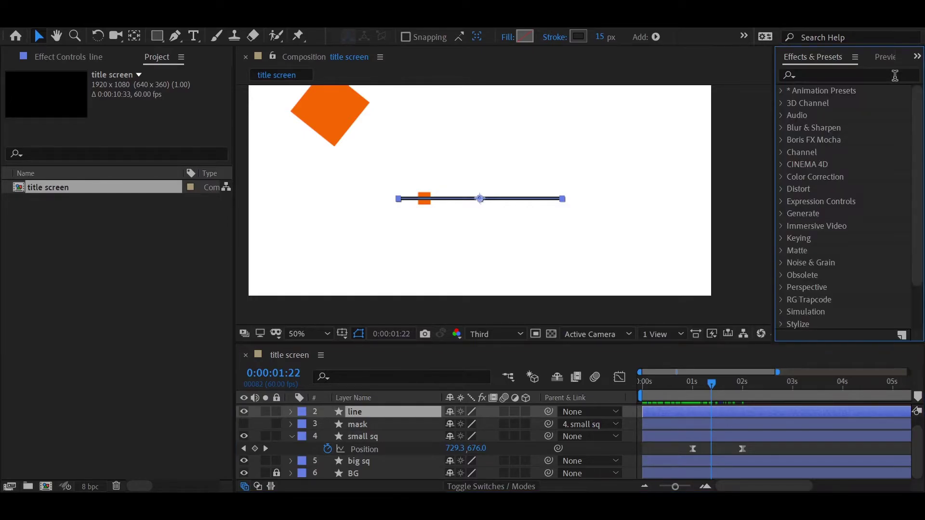
{"action": "left_click", "coordinate": [859, 75]}
{"action": "type", "text": "set matte"}
{"action": "left_click_drag", "start_coordinate": [856, 107], "coordinate": [687, 411]}
{"action": "left_click", "coordinate": [151, 99]}
{"action": "left_click", "coordinate": [167, 174]}
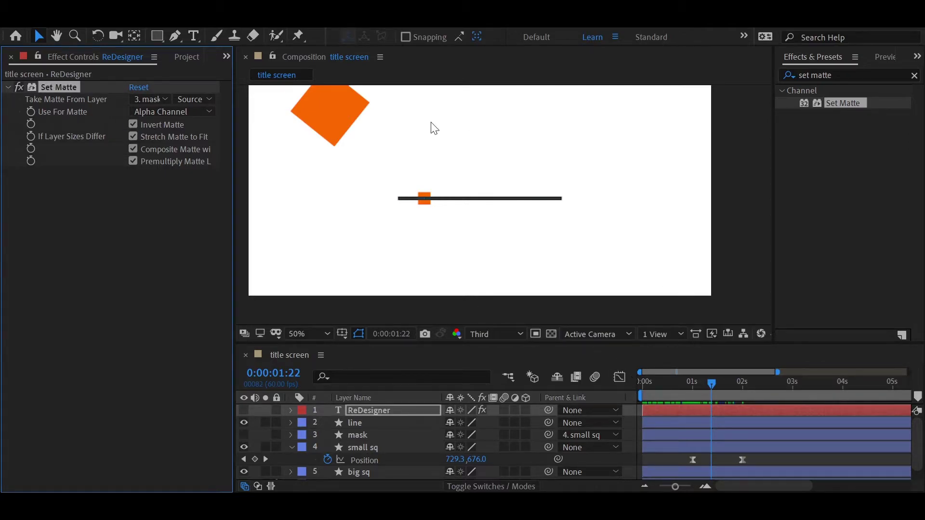
{"action": "key", "text": "Delete"}
Apply Set Matte to the line layer with the mask layer as its matte, and scrub back to the start to check the reveal
{"action": "left_click", "coordinate": [722, 423]}
{"action": "left_click_drag", "start_coordinate": [843, 103], "coordinate": [694, 422]}
{"action": "left_click", "coordinate": [148, 98]}
{"action": "left_click", "coordinate": [169, 163]}
{"action": "left_click", "coordinate": [169, 221]}
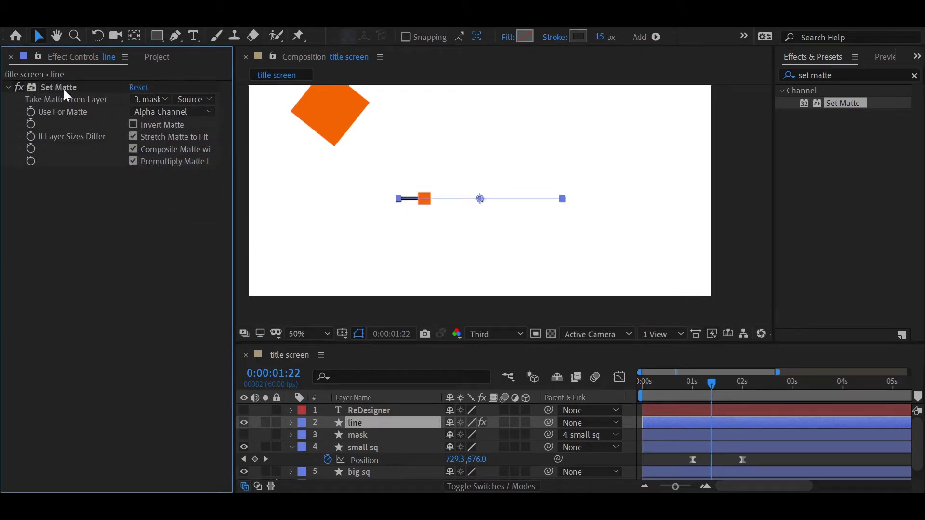
{"action": "left_click", "coordinate": [7, 88]}
{"action": "left_click", "coordinate": [743, 275]}
{"action": "left_click_drag", "start_coordinate": [709, 386], "coordinate": [651, 429]}
{"action": "left_click_drag", "start_coordinate": [636, 387], "coordinate": [632, 389]}
{"action": "left_click", "coordinate": [291, 447]}
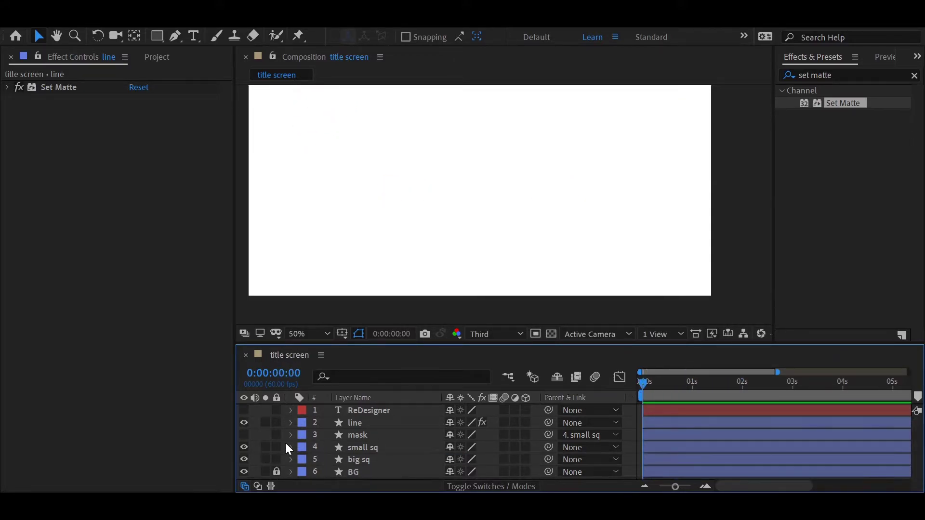
Show the ReDesigner text layer and move the text just below the finished line, to about 960, 758
{"action": "left_click", "coordinate": [244, 411]}
{"action": "left_click", "coordinate": [731, 222]}
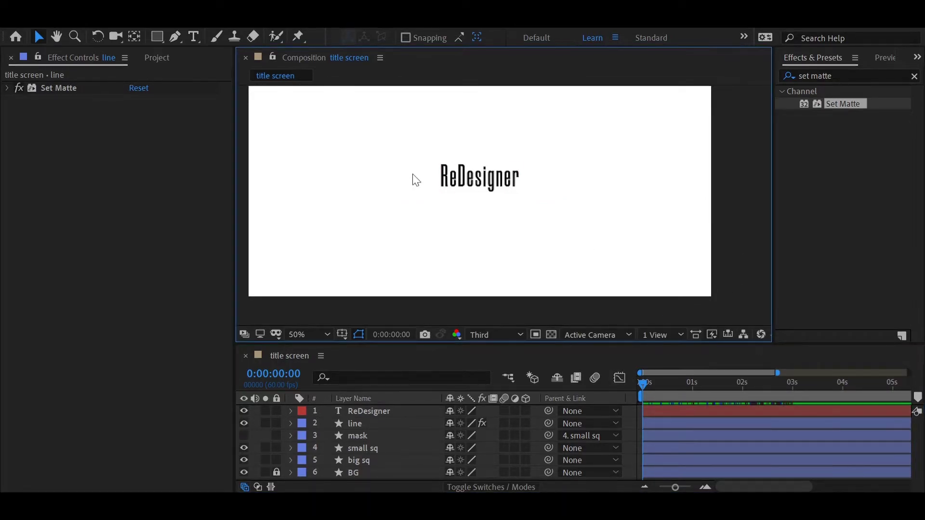
{"action": "left_click_drag", "start_coordinate": [657, 386], "coordinate": [752, 385]}
{"action": "left_click_drag", "start_coordinate": [493, 183], "coordinate": [494, 223]}
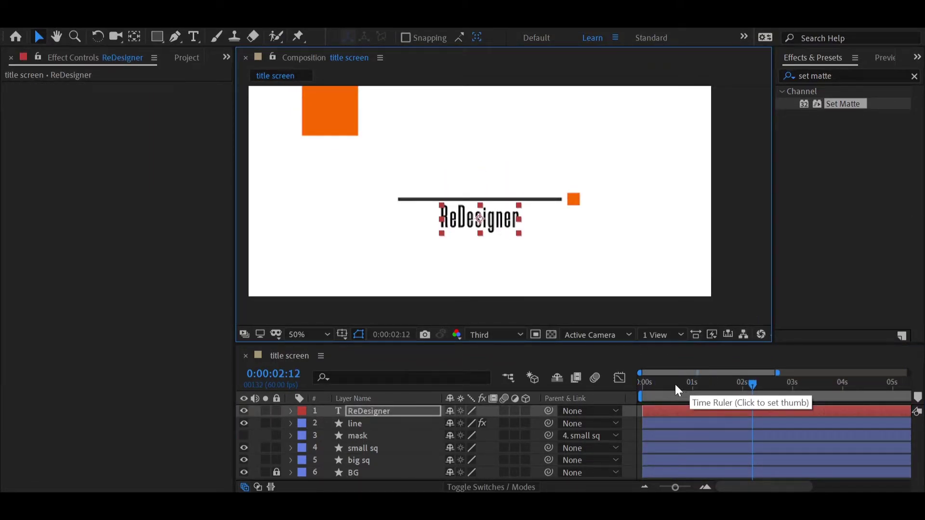
Animate the ReDesigner layer's Position from below the line at 0:00:00:00 to above it, about 960, 598, at 0:00:01:00
{"action": "key", "text": "Home"}
{"action": "key", "text": "p"}
{"action": "left_click", "coordinate": [327, 424]}
{"action": "left_click", "coordinate": [692, 388]}
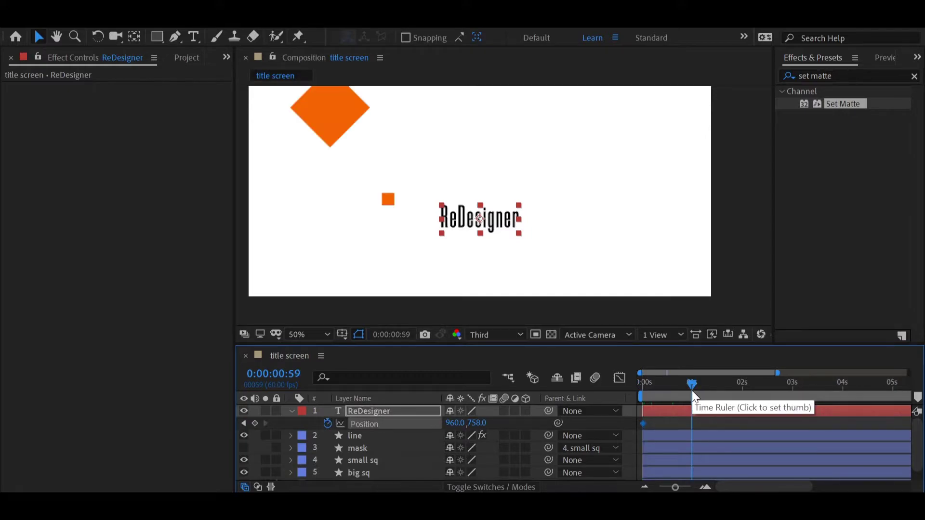
{"action": "left_click_drag", "start_coordinate": [496, 218], "coordinate": [496, 179]}
Ease both ReDesigner Position keyframes, reshape their speed curve and preview the text's rise
{"action": "left_click_drag", "start_coordinate": [700, 418], "coordinate": [636, 424]}
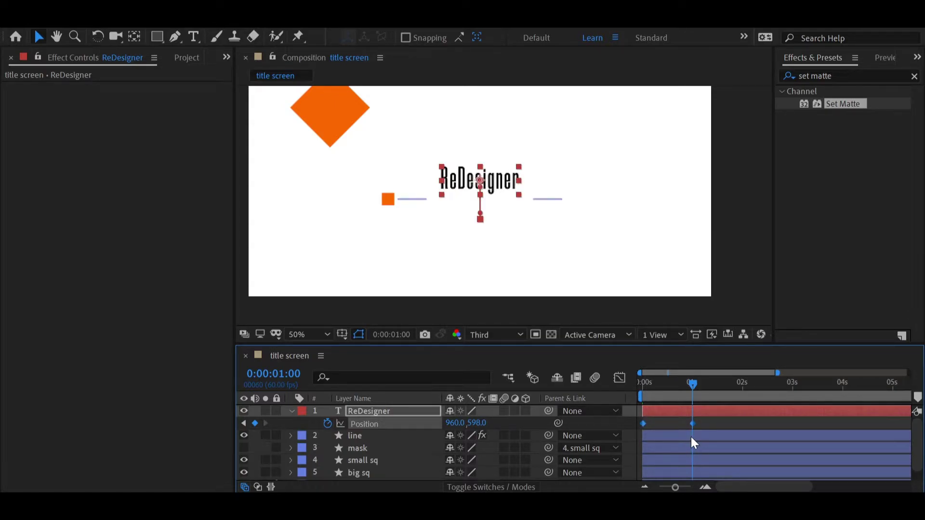
{"action": "left_click", "coordinate": [619, 378]}
{"action": "left_click_drag", "start_coordinate": [651, 449], "coordinate": [675, 451]}
{"action": "left_click", "coordinate": [619, 377]}
{"action": "left_click", "coordinate": [735, 362]}
{"action": "left_click_drag", "start_coordinate": [692, 384], "coordinate": [641, 385]}
{"action": "key", "text": "space"}
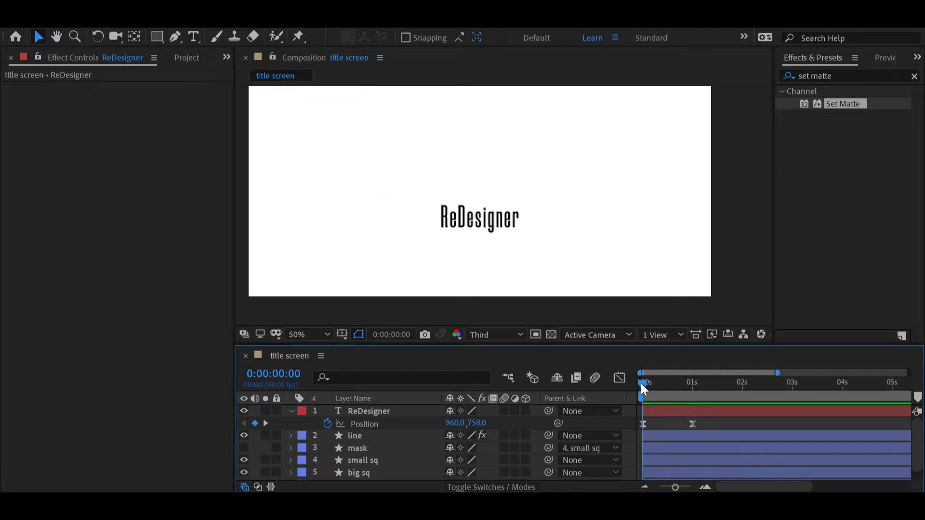
{"action": "mouse_move", "coordinate": [667, 389]}
{"action": "left_mouse_down"}
{"action": "mouse_move", "coordinate": [680, 394]}
{"action": "mouse_move", "coordinate": [654, 398]}
{"action": "left_mouse_up"}
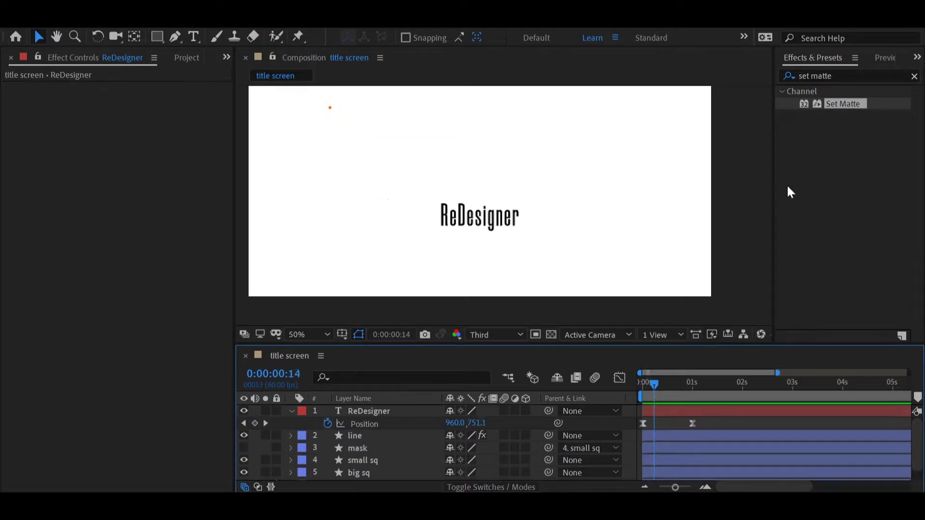
Apply Set Matte to the ReDesigner layer, taking the matte from the mask layer with Invert Matte enabled
{"action": "left_click_drag", "start_coordinate": [841, 114], "coordinate": [678, 409]}
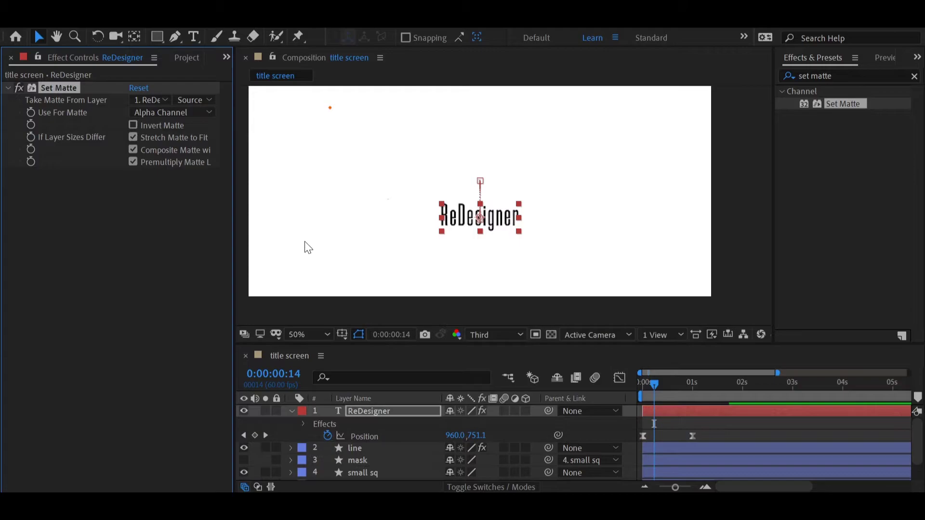
{"action": "left_click", "coordinate": [148, 103]}
{"action": "left_click", "coordinate": [166, 163]}
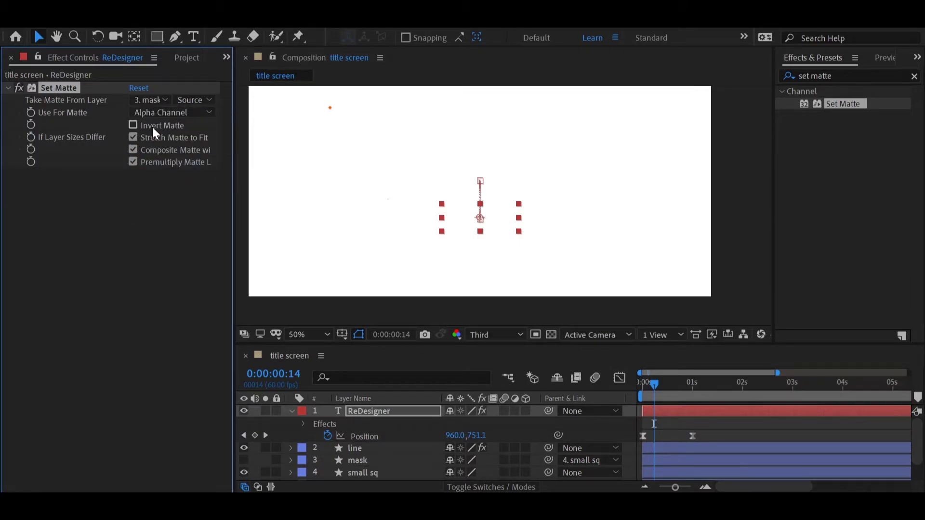
{"action": "left_click_drag", "start_coordinate": [654, 385], "coordinate": [748, 417]}
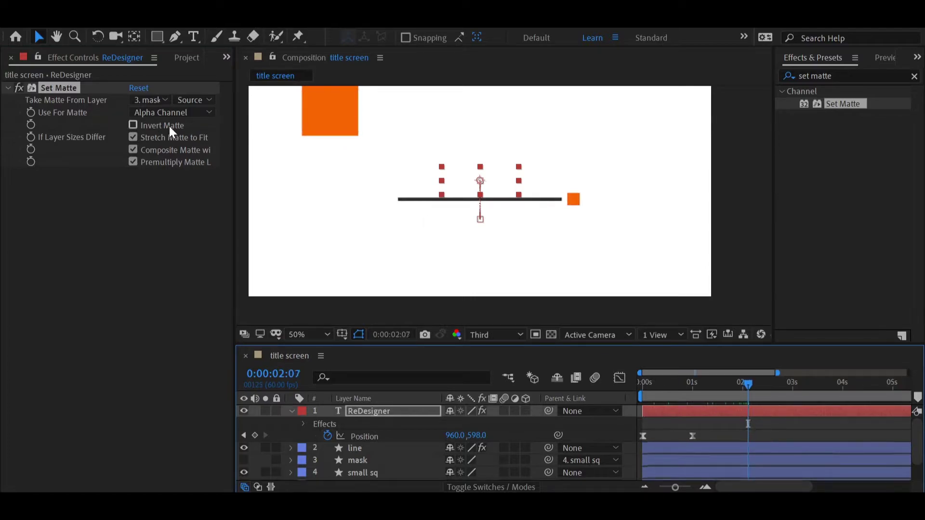
{"action": "left_click", "coordinate": [170, 126]}
Shift the ReDesigner layer to start at 0:00:02:00 and preview the text reveal
{"action": "left_click_drag", "start_coordinate": [714, 388], "coordinate": [742, 413]}
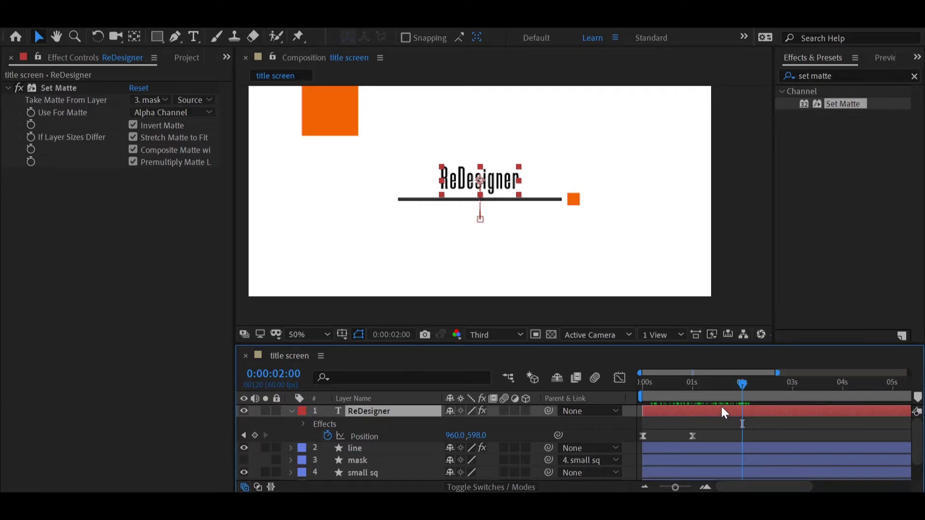
{"action": "key", "text": "bracketleft"}
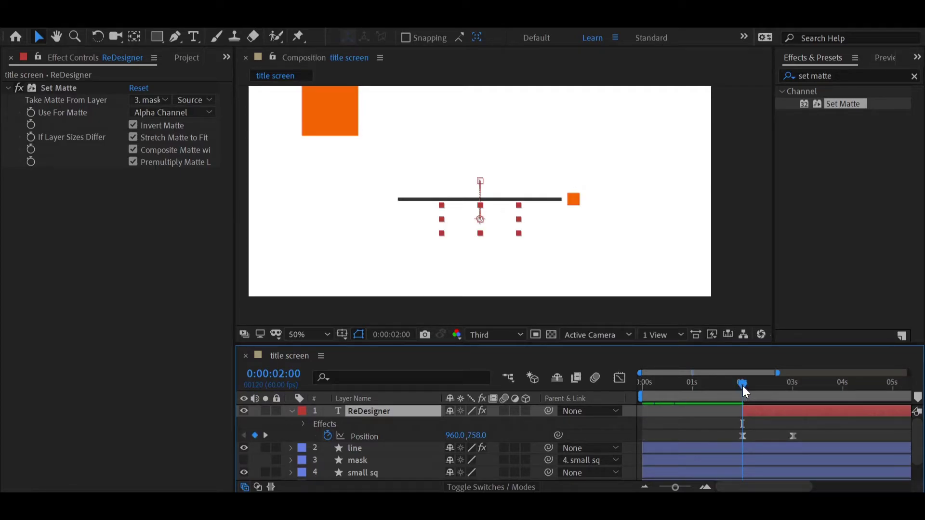
{"action": "key", "text": "space"}
{"action": "left_click_drag", "start_coordinate": [732, 386], "coordinate": [792, 394]}
{"action": "left_click", "coordinate": [748, 273]}
Shift the small sq and mask layers to start at 0:00:01:00
{"action": "left_click", "coordinate": [648, 387]}
{"action": "left_click", "coordinate": [291, 412]}
{"action": "left_click", "coordinate": [675, 448]}
{"action": "key", "text": "alt+["}
{"action": "left_click", "coordinate": [738, 265]}
{"action": "left_click", "coordinate": [697, 435]}
{"action": "key", "text": "alt+["}
{"action": "left_click", "coordinate": [736, 289]}
Shift the line layer to start at 0:00:02:00 and the ReDesigner layer to start at 0:00:03:00
{"action": "key", "text": "Page_Down"}
{"action": "left_click", "coordinate": [745, 423]}
{"action": "key", "text": "alt+["}
{"action": "key", "text": "Page_Down"}
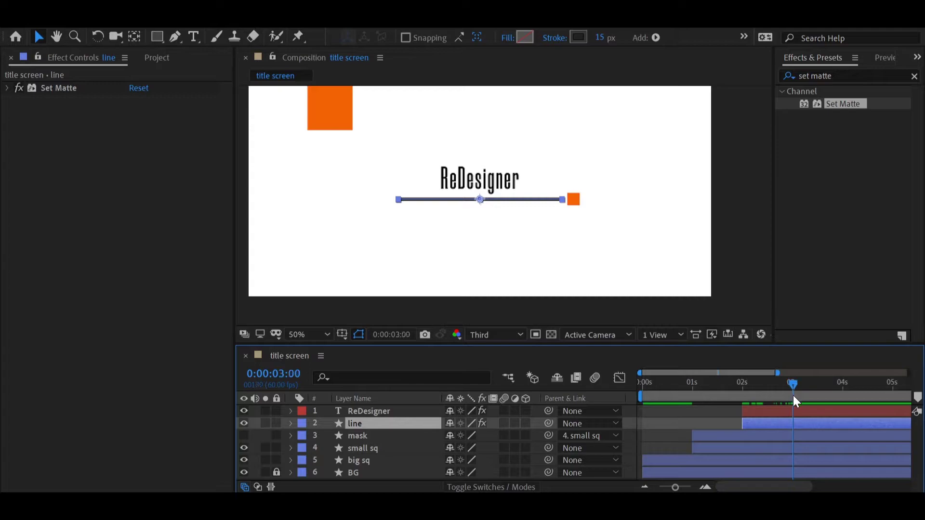
{"action": "left_click", "coordinate": [797, 410]}
{"action": "key", "text": "alt+["}
{"action": "left_click", "coordinate": [749, 306]}
Play the title animation from the start and scrub through it to 0:00:04:00
{"action": "left_click_drag", "start_coordinate": [650, 385], "coordinate": [631, 389]}
{"action": "key", "text": "space"}
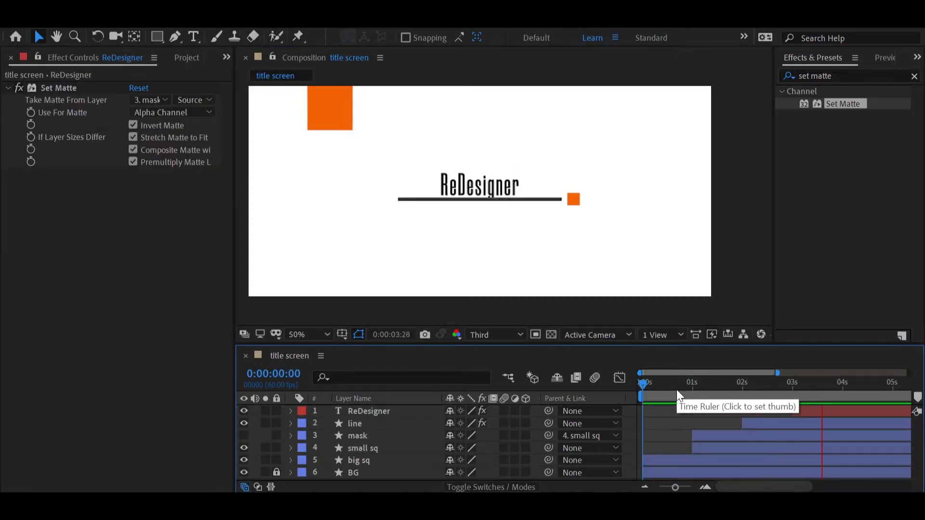
{"action": "key", "text": "space"}
{"action": "left_click_drag", "start_coordinate": [657, 385], "coordinate": [822, 406]}
{"action": "key", "text": "Page_Down"}
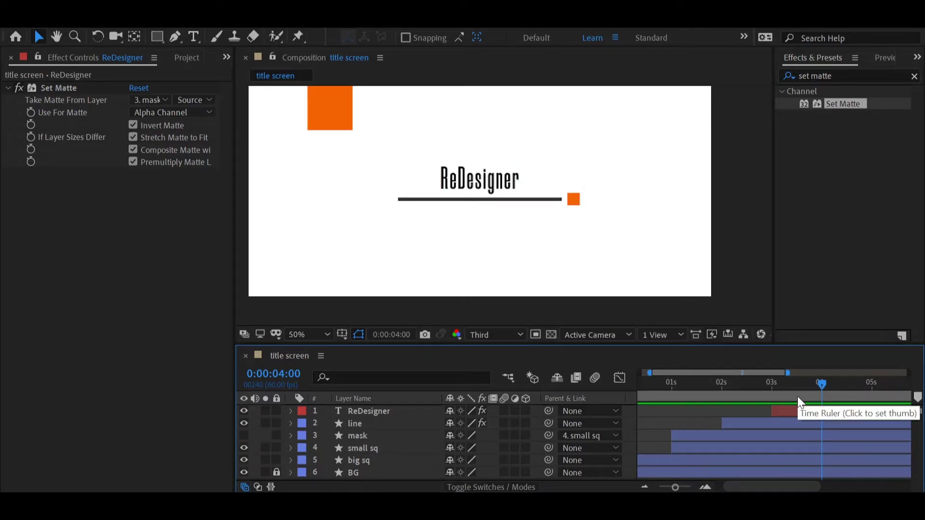
Add a Position keyframe to the ReDesigner layer at 0:00:05:00 to hold the text above the line
{"action": "left_click_drag", "start_coordinate": [822, 384], "coordinate": [869, 388]}
{"action": "left_click_drag", "start_coordinate": [772, 486], "coordinate": [806, 487]}
{"action": "left_click_drag", "start_coordinate": [774, 386], "coordinate": [778, 387]}
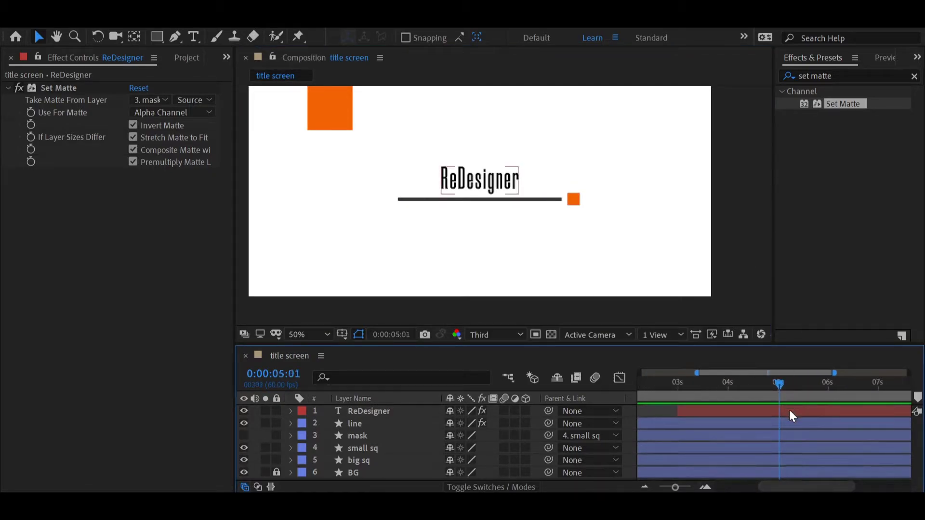
{"action": "left_click", "coordinate": [784, 411]}
{"action": "key", "text": "u"}
{"action": "left_click", "coordinate": [254, 423]}
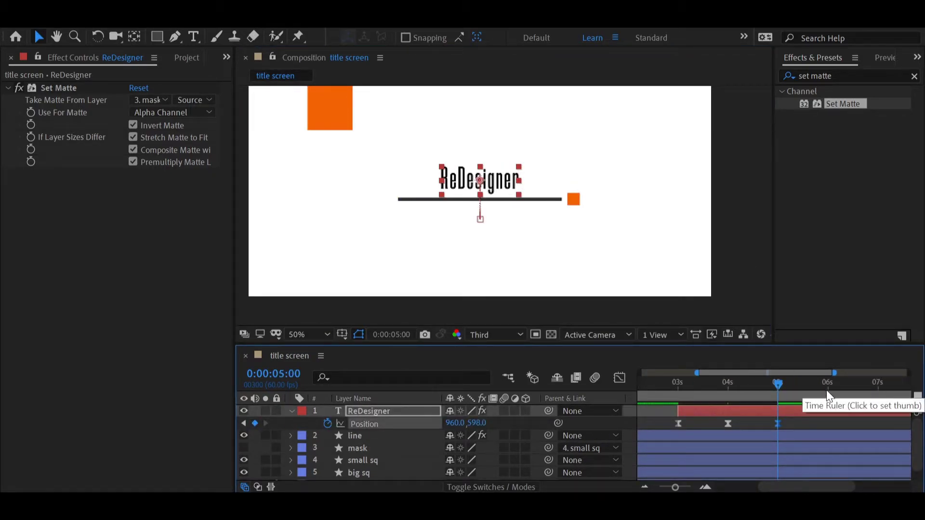
Copy the first ReDesigner Position keyframe to 0:00:06:00 and steepen the speed curve of the text's exit
{"action": "left_click", "coordinate": [678, 424]}
{"action": "left_click", "coordinate": [828, 388]}
{"action": "key", "text": "ctrl+v"}
{"action": "left_click", "coordinate": [778, 424], "text": "shift"}
{"action": "left_click", "coordinate": [621, 377]}
{"action": "mouse_move", "coordinate": [819, 449]}
{"action": "left_mouse_down"}
{"action": "mouse_move", "coordinate": [796, 451]}
{"action": "mouse_move", "coordinate": [809, 451]}
{"action": "left_mouse_up"}
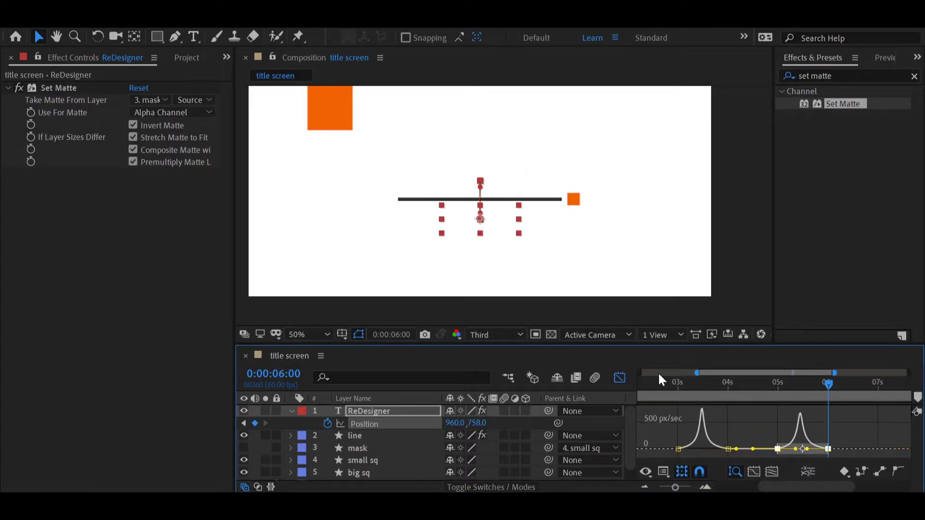
{"action": "left_click", "coordinate": [620, 378]}
{"action": "left_click", "coordinate": [751, 424]}
Trim the end of the ReDesigner layer to 0:00:06:00 and collapse its properties
{"action": "left_click_drag", "start_coordinate": [776, 387], "coordinate": [830, 408]}
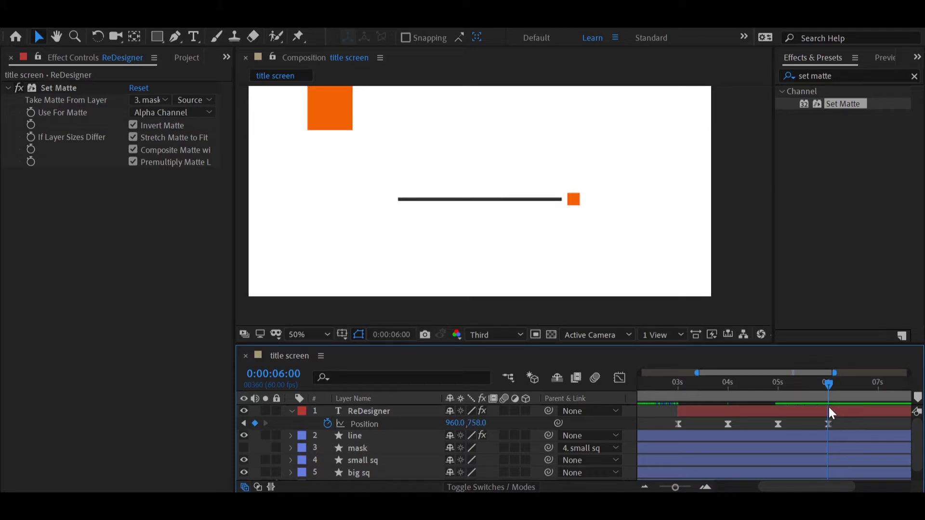
{"action": "left_click", "coordinate": [829, 409]}
{"action": "key", "text": "alt+bracketright"}
{"action": "left_click", "coordinate": [853, 424]}
{"action": "left_click", "coordinate": [291, 411]}
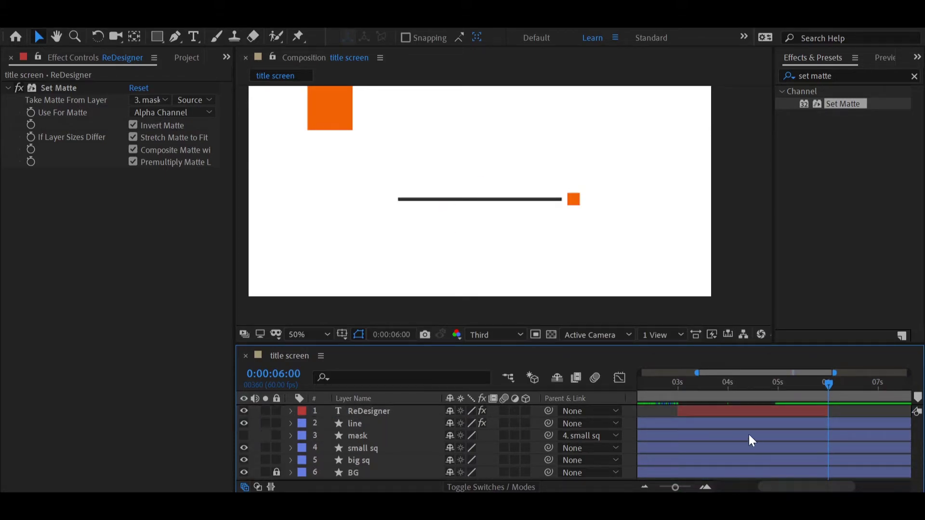
Scrub the text animation between three and six seconds and set the current time to 0:00:05:00
{"action": "left_click_drag", "start_coordinate": [677, 384], "coordinate": [828, 448]}
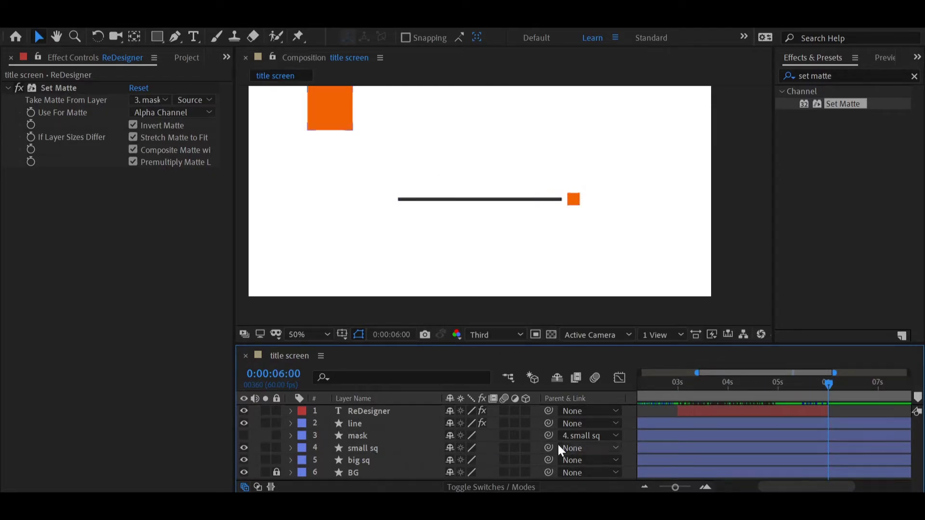
{"action": "left_click", "coordinate": [777, 383]}
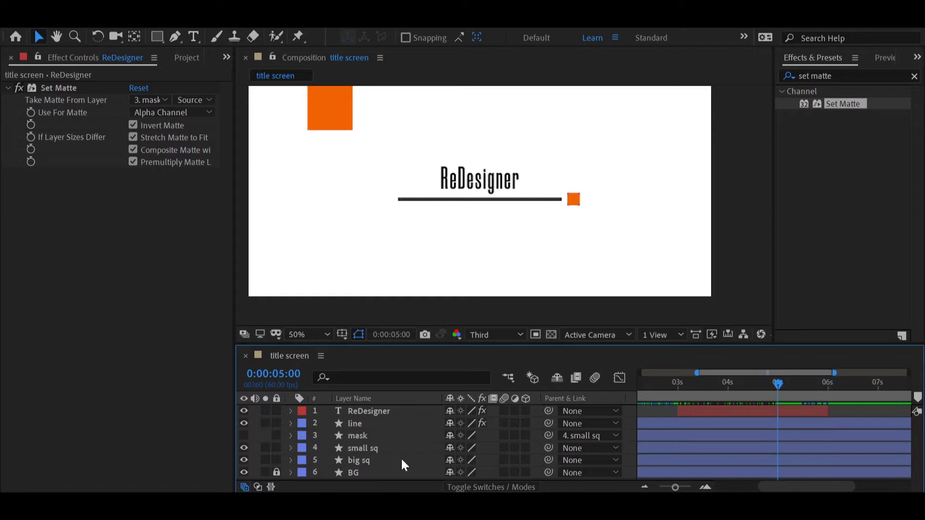
Show the Position, Scale and Rotation properties of big sq and add a Scale keyframe at 0:00:05:00
{"action": "left_click", "coordinate": [354, 459]}
{"action": "key", "text": "p"}
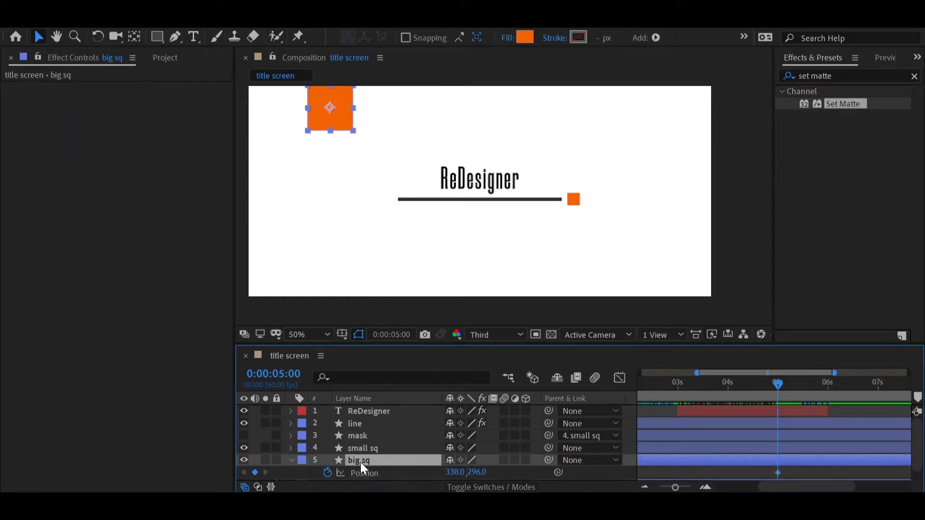
{"action": "key", "text": "shift+s"}
{"action": "key", "text": "shift+r"}
{"action": "scroll", "coordinate": [368, 459], "scroll_direction": "down", "scroll_amount": 1}
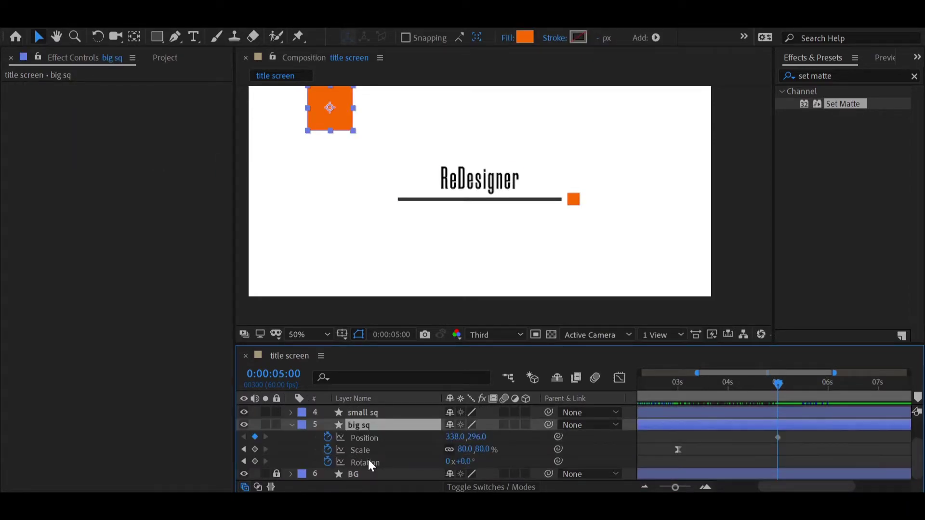
{"action": "left_click", "coordinate": [254, 449]}
At 0:00:06:00, lower big sq to position 338, 668 and shrink its scale to 21% to match the small square
{"action": "left_click", "coordinate": [828, 384]}
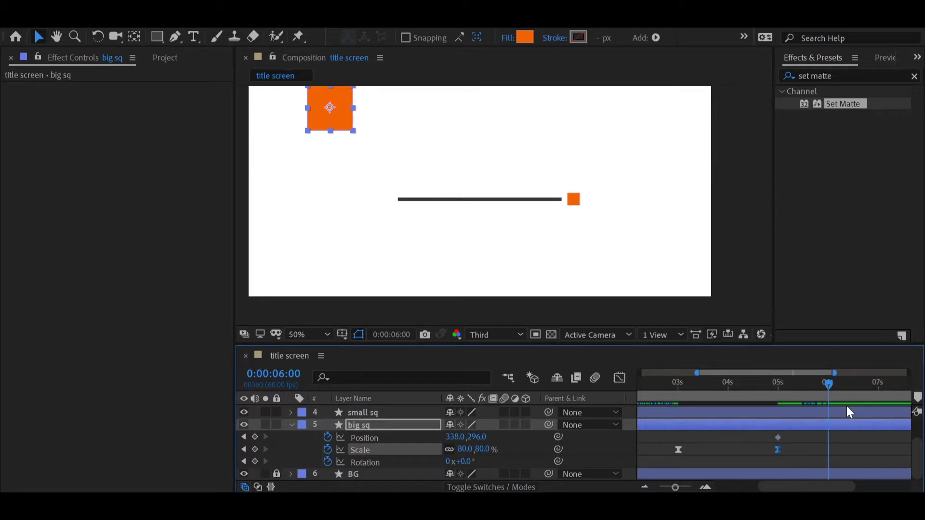
{"action": "left_click_drag", "start_coordinate": [330, 110], "coordinate": [330, 198]}
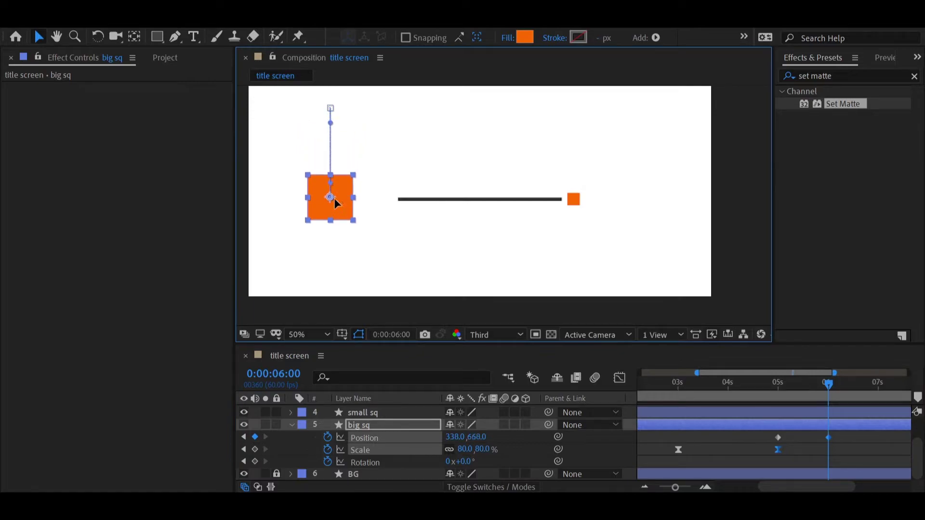
{"action": "mouse_move", "coordinate": [487, 449]}
{"action": "left_mouse_down"}
{"action": "mouse_move", "coordinate": [458, 448]}
{"action": "mouse_move", "coordinate": [480, 448]}
{"action": "mouse_move", "coordinate": [470, 447]}
{"action": "left_mouse_up"}
{"action": "left_click", "coordinate": [487, 304]}
{"action": "left_click", "coordinate": [409, 307]}
{"action": "scroll", "coordinate": [331, 189], "scroll_direction": "up", "scroll_amount": 1}
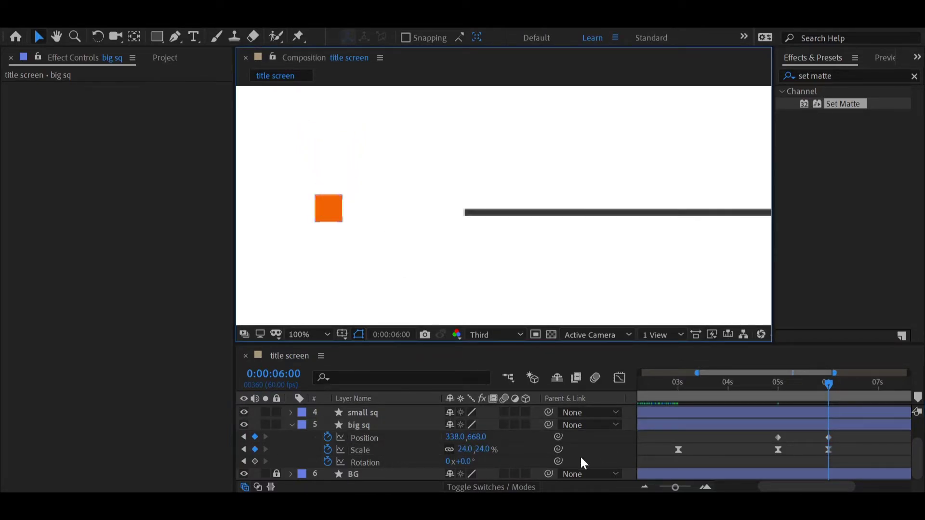
{"action": "left_click_drag", "start_coordinate": [409, 282], "coordinate": [342, 276]}
{"action": "left_click", "coordinate": [263, 202]}
{"action": "left_click_drag", "start_coordinate": [485, 449], "coordinate": [485, 456]}
{"action": "left_click", "coordinate": [391, 317]}
{"action": "scroll", "coordinate": [390, 232], "scroll_direction": "down", "scroll_amount": 1}
Easy-ease the big sq Position and Scale keyframes at five and six seconds and steepen their speed curves
{"action": "left_click_drag", "start_coordinate": [765, 391], "coordinate": [807, 445]}
{"action": "key", "text": "F9"}
{"action": "left_click", "coordinate": [619, 378]}
{"action": "left_click_drag", "start_coordinate": [765, 424], "coordinate": [811, 451]}
{"action": "left_click", "coordinate": [376, 438]}
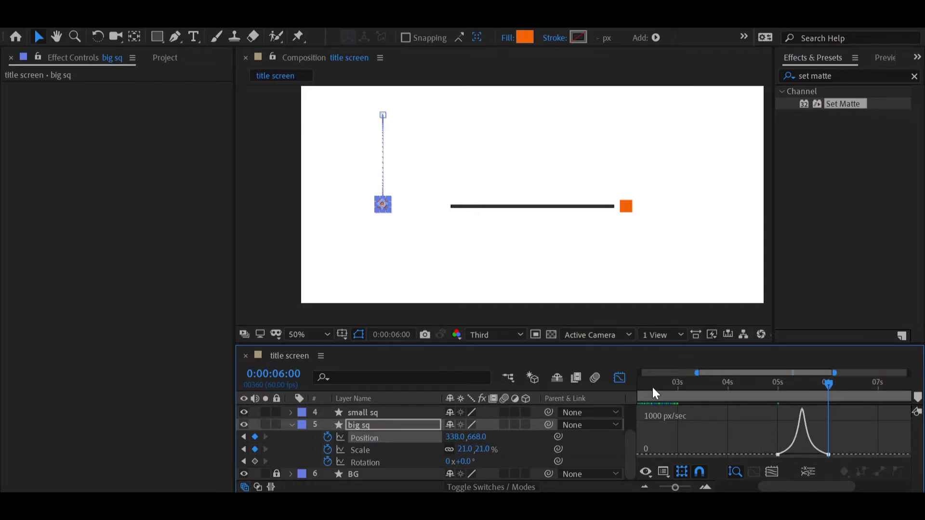
{"action": "left_click", "coordinate": [620, 377]}
{"action": "left_click", "coordinate": [730, 438]}
Preview the big square's drop between five and six seconds and return the current time to 0:00:06:00
{"action": "left_click", "coordinate": [774, 386]}
{"action": "key", "text": "space"}
{"action": "left_click_drag", "start_coordinate": [774, 387], "coordinate": [827, 420]}
{"action": "left_click_drag", "start_coordinate": [770, 488], "coordinate": [783, 490]}
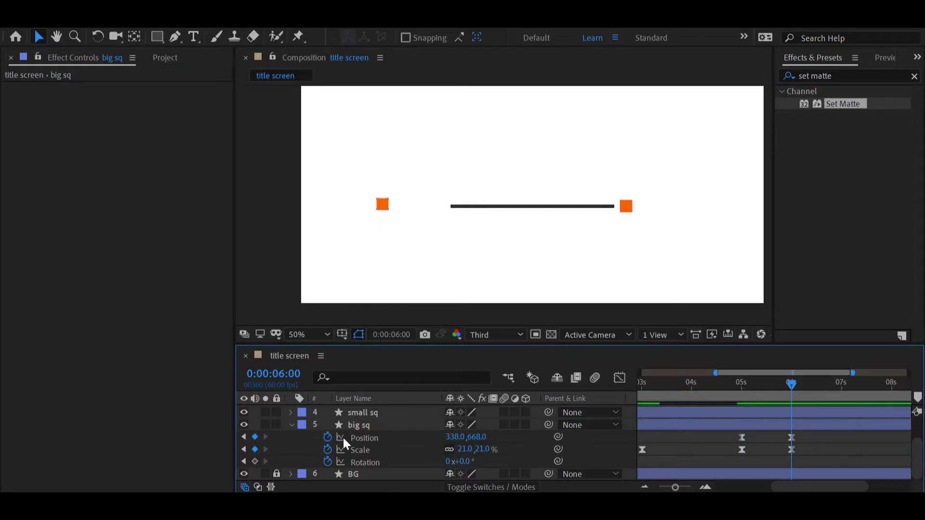
Add a small sq Position keyframe at 0:00:06:00 and move the square back across the line to 523, 676 at 0:00:07:00
{"action": "left_click", "coordinate": [361, 413]}
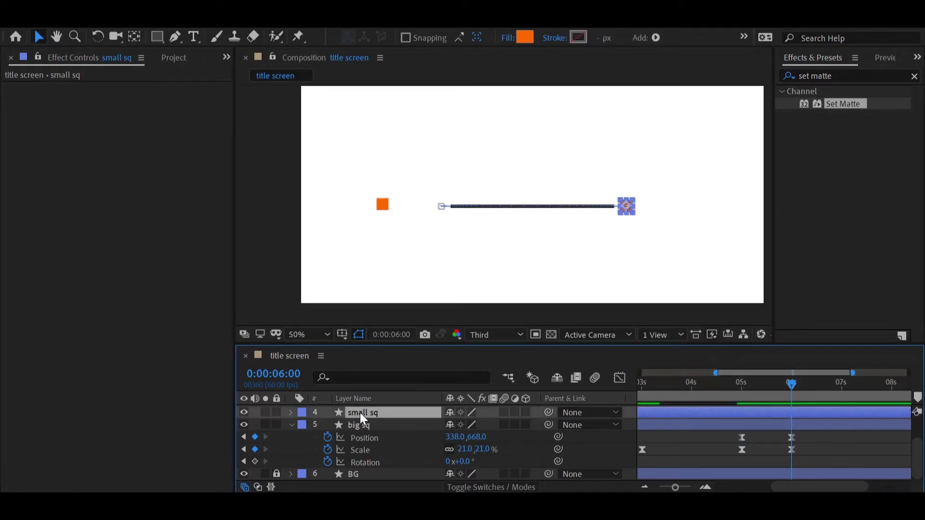
{"action": "key", "text": "u"}
{"action": "left_click", "coordinate": [255, 425]}
{"action": "left_click", "coordinate": [841, 387]}
{"action": "left_click_drag", "start_coordinate": [625, 205], "coordinate": [427, 209]}
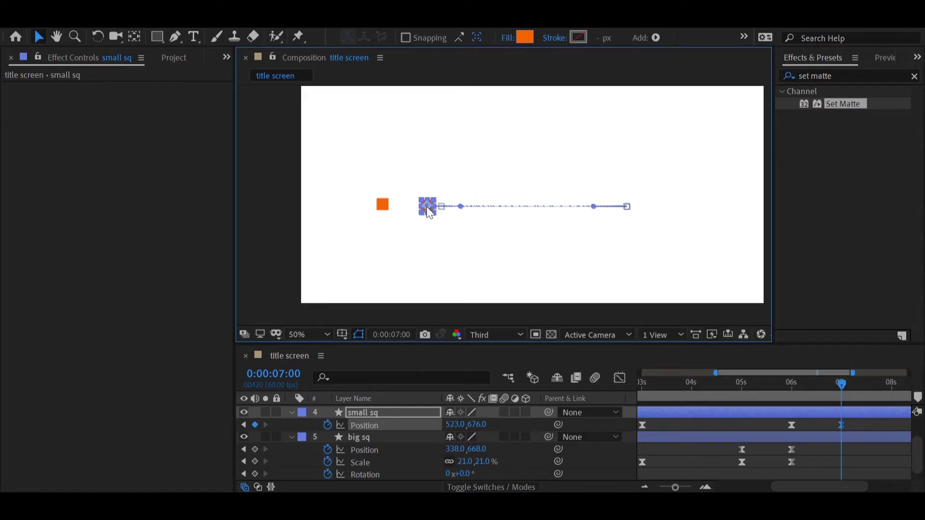
{"action": "left_click", "coordinate": [813, 426]}
{"action": "left_click_drag", "start_coordinate": [795, 390], "coordinate": [833, 402]}
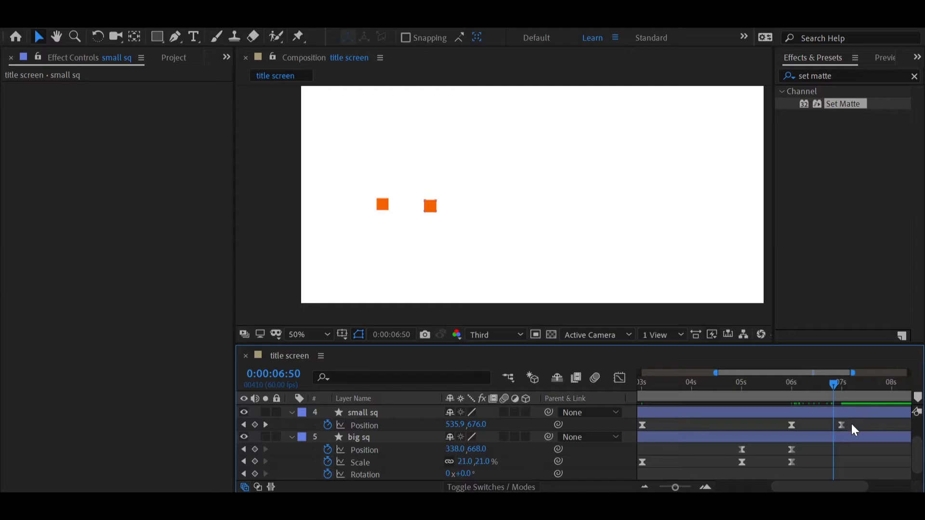
Convert the small sq Position keyframe at 0:00:07:00 to linear and select its last two Position keyframes
{"action": "left_click", "coordinate": [842, 425]}
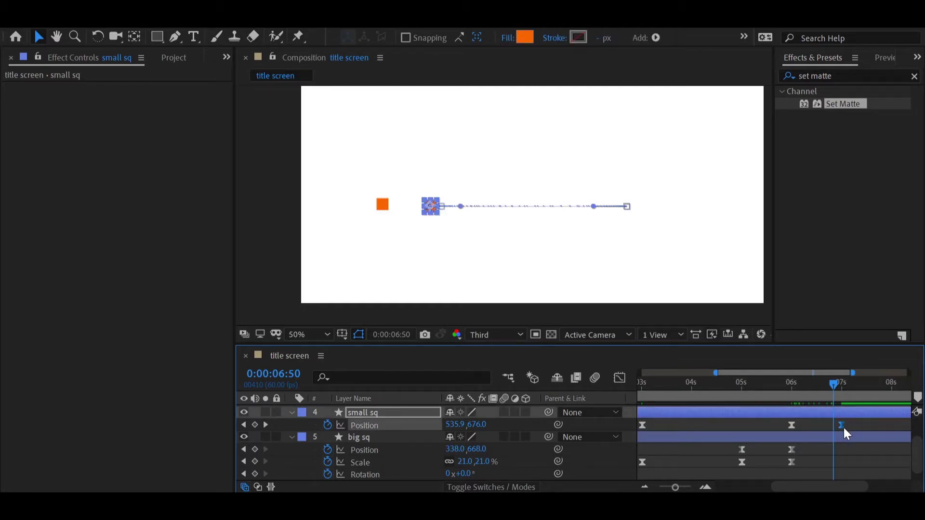
{"action": "left_click", "coordinate": [840, 427], "text": "ctrl"}
{"action": "left_click", "coordinate": [811, 424]}
{"action": "left_click_drag", "start_coordinate": [780, 422], "coordinate": [858, 432]}
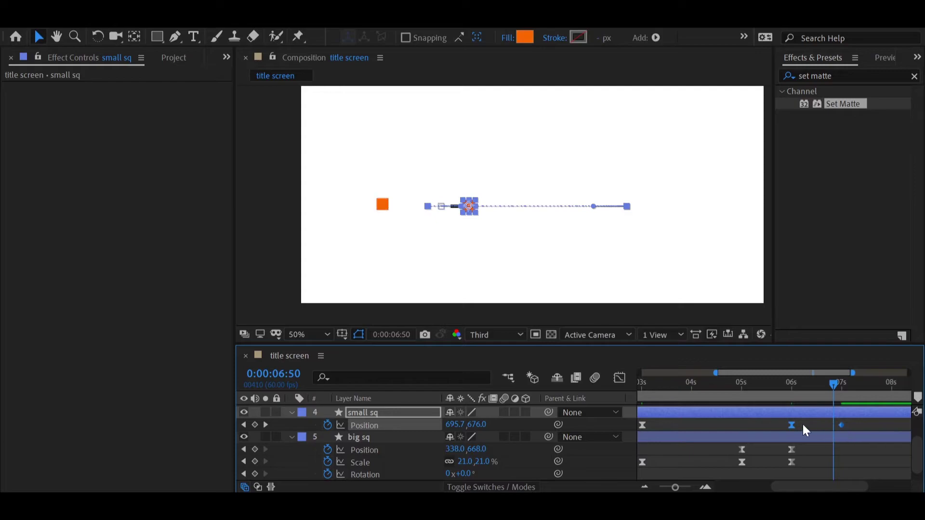
Reshape the small square's speed curve so its move starts slowly at six seconds and accelerates toward seven seconds
{"action": "left_click", "coordinate": [619, 377]}
{"action": "left_click", "coordinate": [856, 445]}
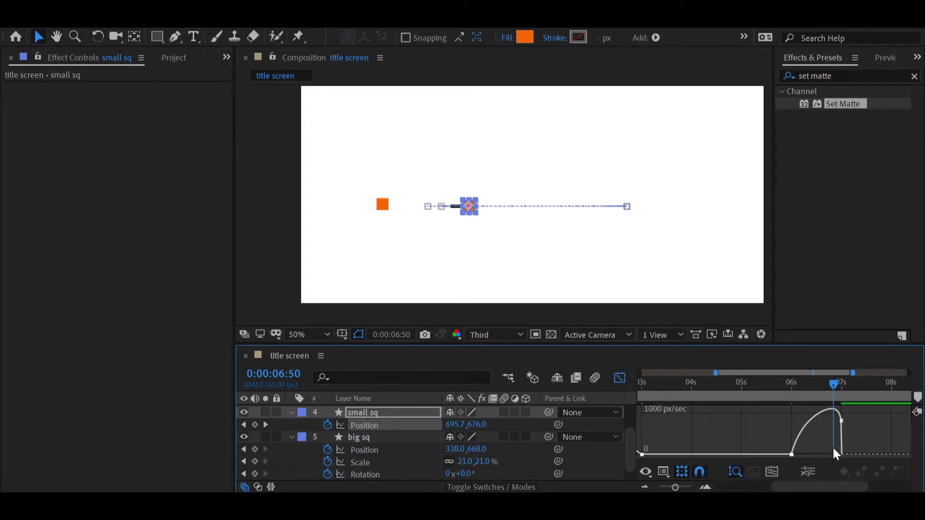
{"action": "left_click", "coordinate": [791, 455]}
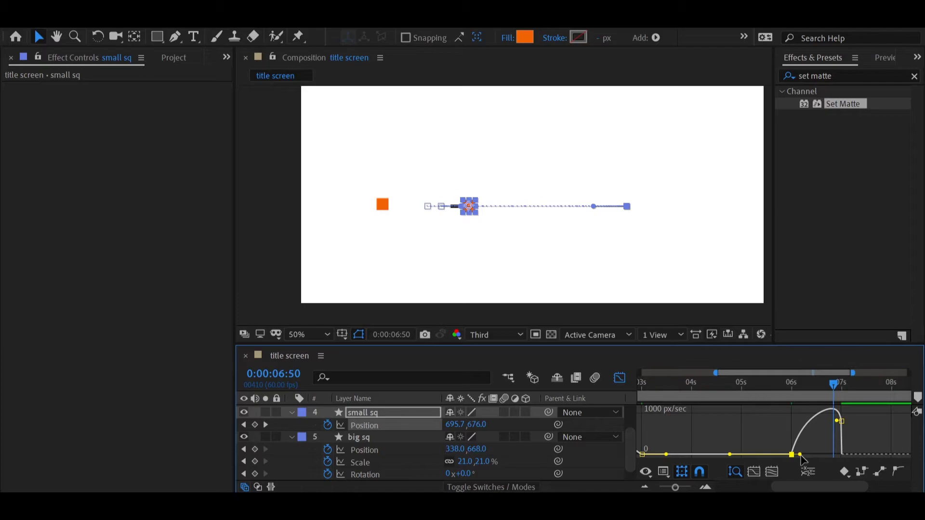
{"action": "left_click_drag", "start_coordinate": [799, 454], "coordinate": [807, 456]}
{"action": "key", "text": "ctrl+z"}
{"action": "left_click_drag", "start_coordinate": [779, 488], "coordinate": [862, 487]}
{"action": "left_click_drag", "start_coordinate": [728, 454], "coordinate": [742, 456]}
{"action": "left_click", "coordinate": [737, 426]}
{"action": "left_click_drag", "start_coordinate": [722, 388], "coordinate": [722, 408]}
{"action": "left_click", "coordinate": [618, 379]}
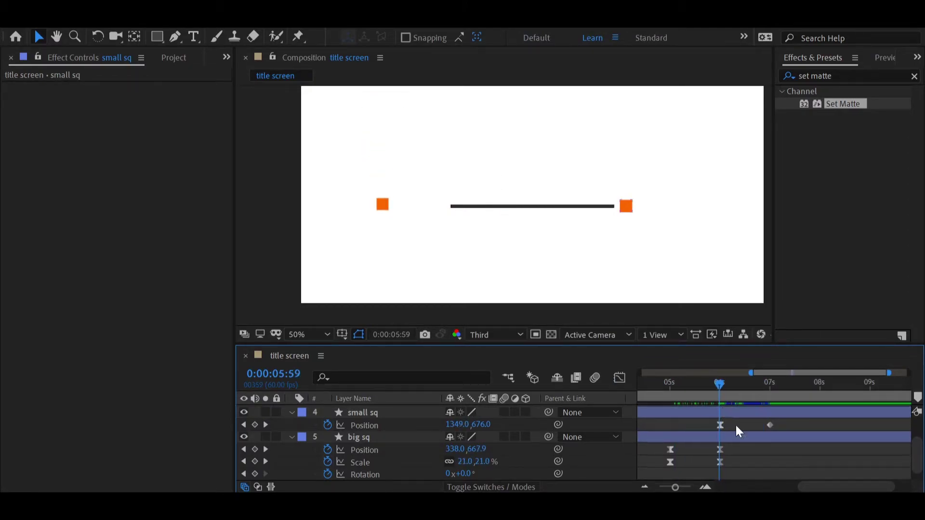
Add a Position keyframe to big sq at 0:00:06:01
{"action": "key", "text": "Page_Down"}
{"action": "key", "text": "Page_Down"}
{"action": "left_click", "coordinate": [255, 450]}
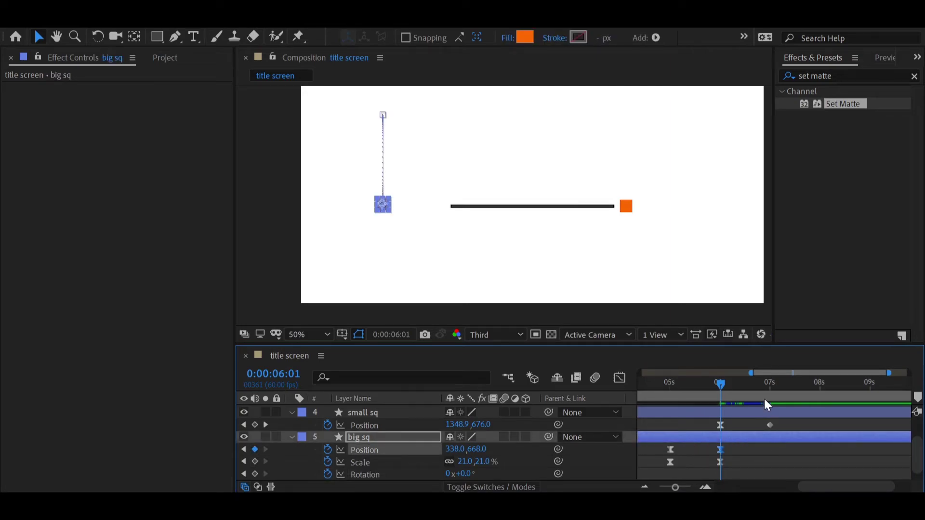
At 0:00:07:00, move big sq onto the small square at position 523, 668
{"action": "left_click", "coordinate": [768, 385]}
{"action": "left_click_drag", "start_coordinate": [767, 385], "coordinate": [769, 385]}
{"action": "left_click_drag", "start_coordinate": [384, 206], "coordinate": [427, 208]}
{"action": "left_click", "coordinate": [435, 207]}
{"action": "scroll", "coordinate": [431, 207], "scroll_direction": "up", "scroll_amount": 1}
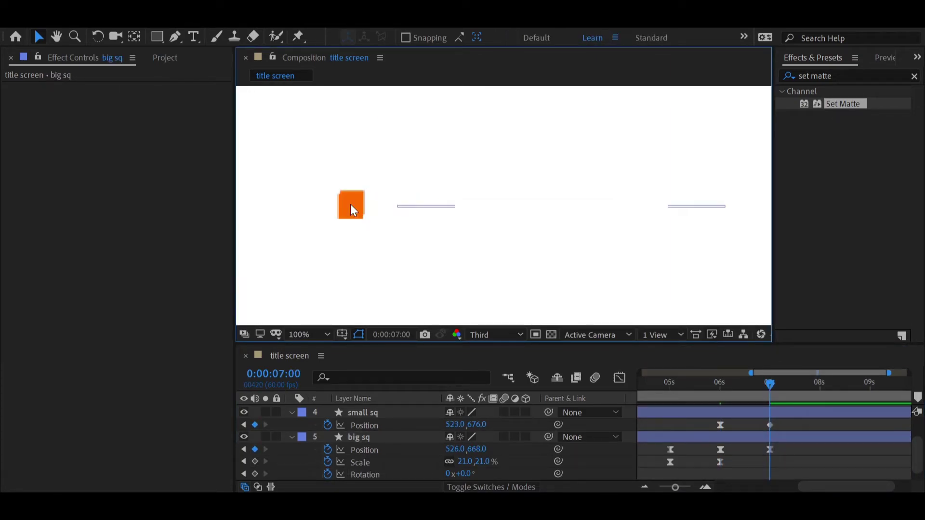
{"action": "left_click_drag", "start_coordinate": [350, 205], "coordinate": [401, 204]}
{"action": "left_click", "coordinate": [410, 192]}
{"action": "key", "text": "Left"}
{"action": "left_click", "coordinate": [449, 232]}
{"action": "scroll", "coordinate": [461, 217], "scroll_direction": "down", "scroll_amount": 3}
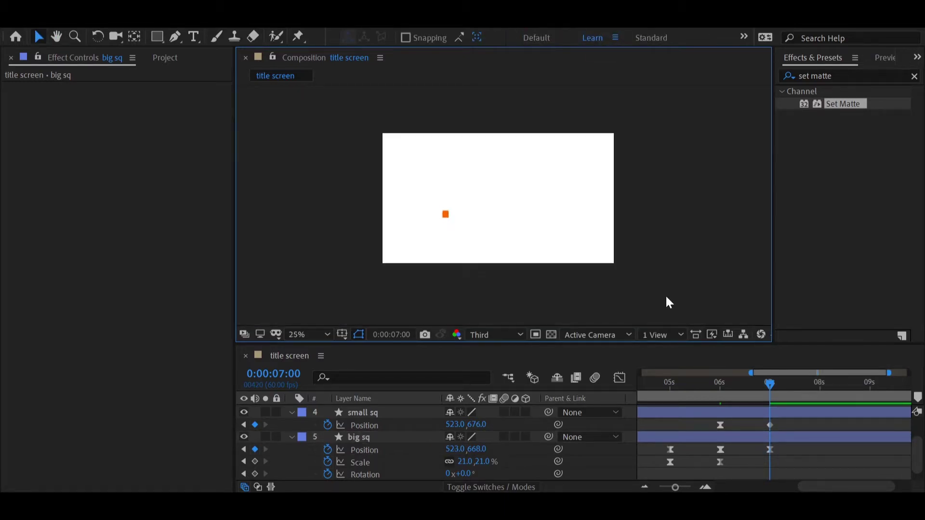
Convert the big sq Position keyframe at 0:00:07:00 to linear and make its speed curve accelerate toward that keyframe
{"action": "left_click", "coordinate": [770, 449]}
{"action": "left_click", "coordinate": [620, 378]}
{"action": "left_click_drag", "start_coordinate": [728, 454], "coordinate": [764, 454]}
{"action": "left_click", "coordinate": [734, 418]}
{"action": "left_click_drag", "start_coordinate": [722, 396], "coordinate": [772, 432]}
{"action": "left_click", "coordinate": [721, 454]}
{"action": "left_click", "coordinate": [772, 426]}
{"action": "left_click", "coordinate": [619, 378]}
{"action": "left_click", "coordinate": [810, 458]}
Trim the ends of the line and mask layers to 0:00:07:02
{"action": "scroll", "coordinate": [805, 453], "scroll_direction": "up", "scroll_amount": 2}
{"action": "left_click", "coordinate": [723, 426]}
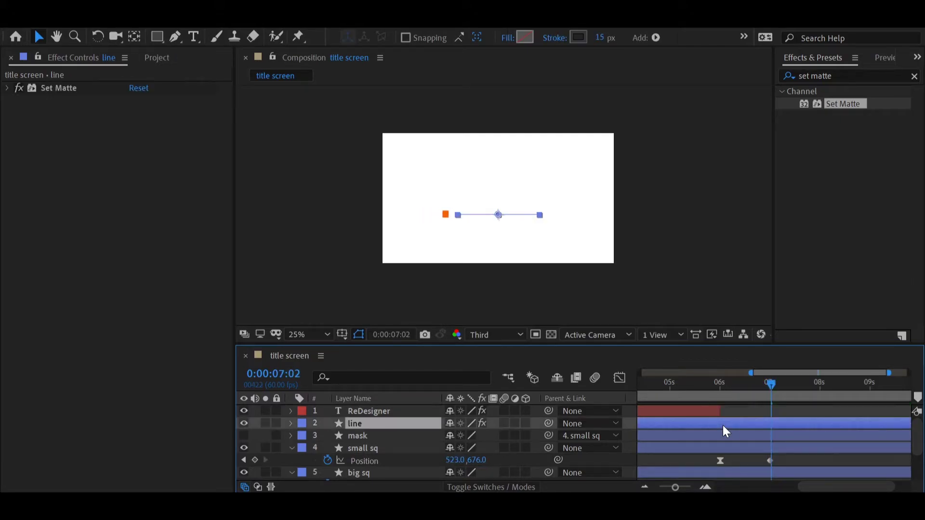
{"action": "key", "text": "alt+bracketright"}
{"action": "left_click", "coordinate": [740, 435]}
{"action": "key", "text": "alt+bracketright"}
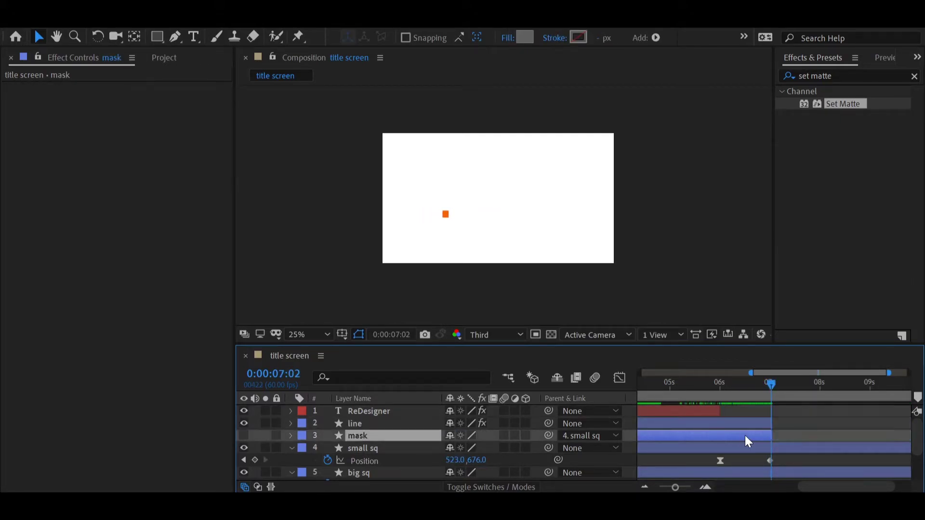
{"action": "left_click", "coordinate": [795, 427]}
Collapse the small sq and big sq properties and trim the ends of both layers at 0:00:07:00
{"action": "scroll", "coordinate": [786, 421], "scroll_direction": "down", "scroll_amount": 1}
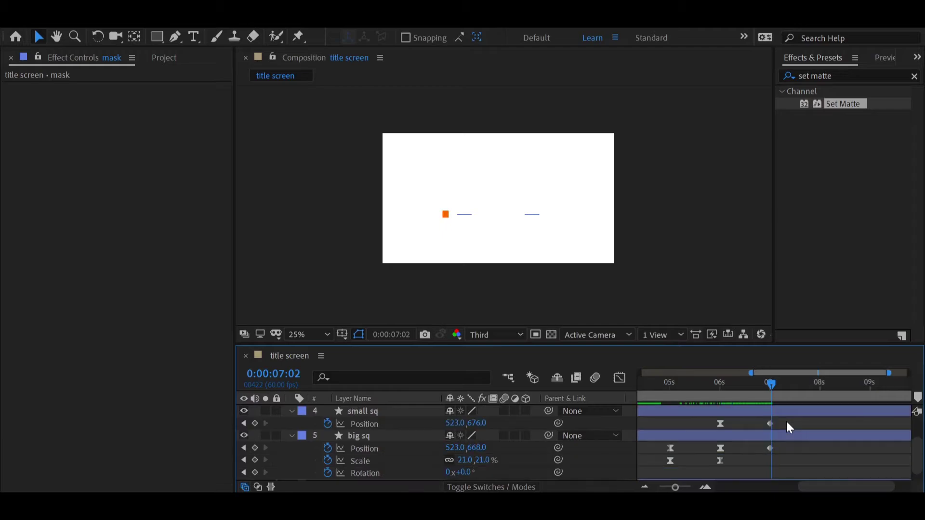
{"action": "left_click", "coordinate": [291, 436]}
{"action": "left_click", "coordinate": [292, 436]}
{"action": "left_click_drag", "start_coordinate": [646, 386], "coordinate": [731, 444]}
{"action": "key", "text": "space"}
{"action": "left_click", "coordinate": [744, 306]}
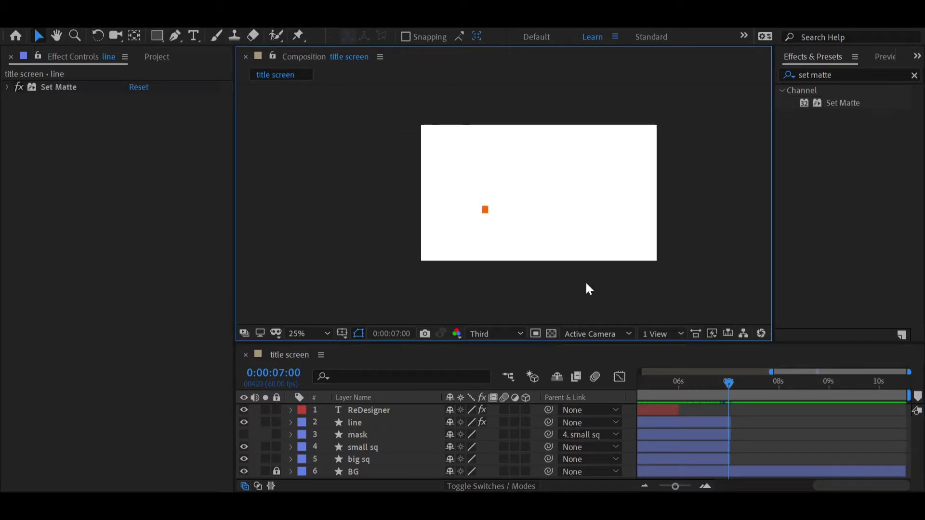
Set up the Rectangle tool with a solid grey fill and no stroke
{"action": "scroll", "coordinate": [505, 202], "scroll_direction": "up", "scroll_amount": 2}
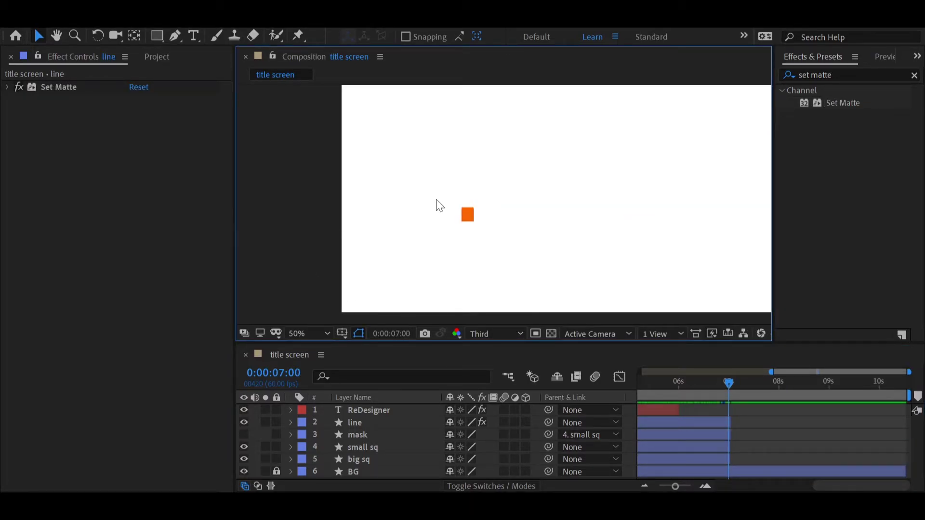
{"action": "scroll", "coordinate": [433, 194], "scroll_direction": "up", "scroll_amount": 2}
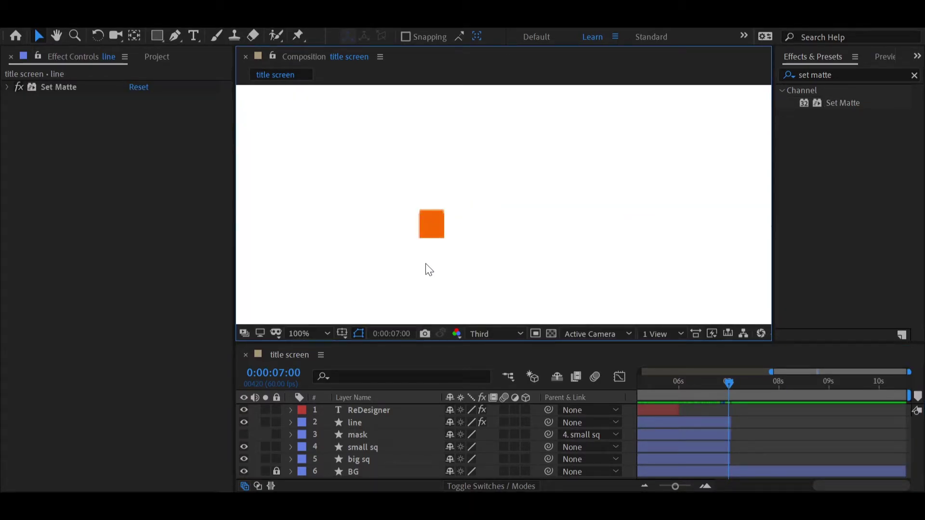
{"action": "left_click", "coordinate": [159, 37]}
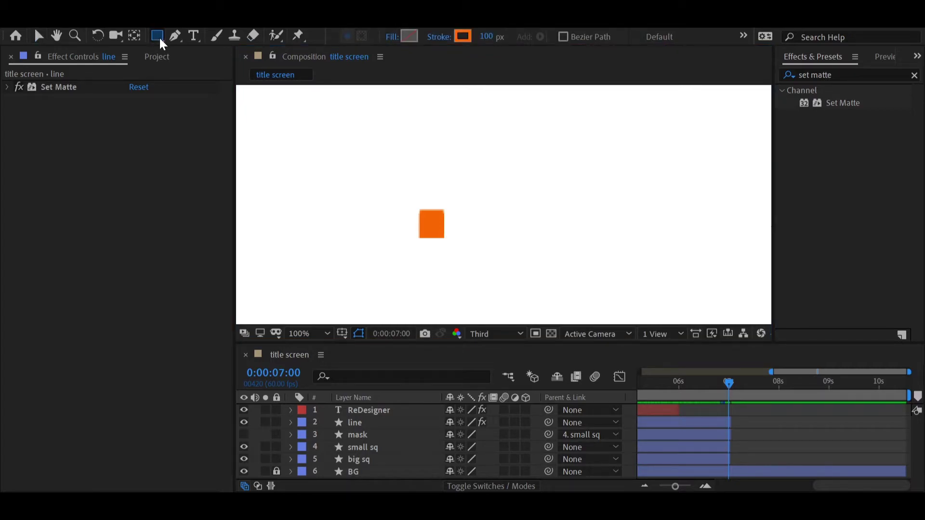
{"action": "left_click", "coordinate": [393, 39]}
{"action": "left_click", "coordinate": [500, 264]}
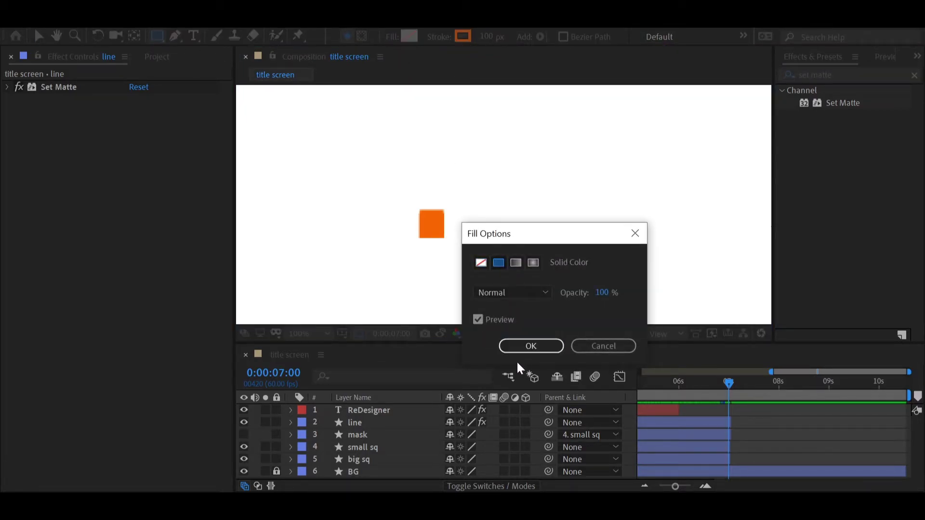
{"action": "left_click", "coordinate": [518, 345]}
{"action": "left_click", "coordinate": [463, 38]}
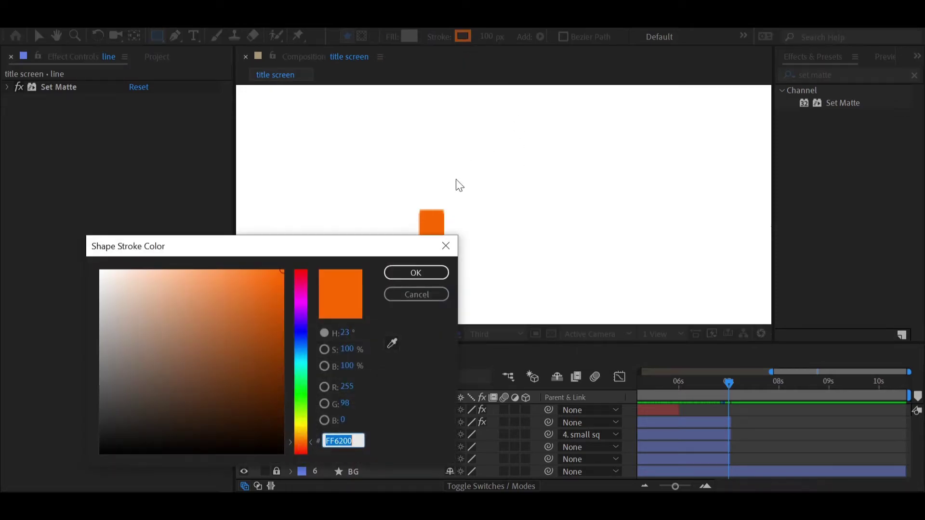
{"action": "left_click", "coordinate": [418, 291]}
{"action": "left_click", "coordinate": [438, 37]}
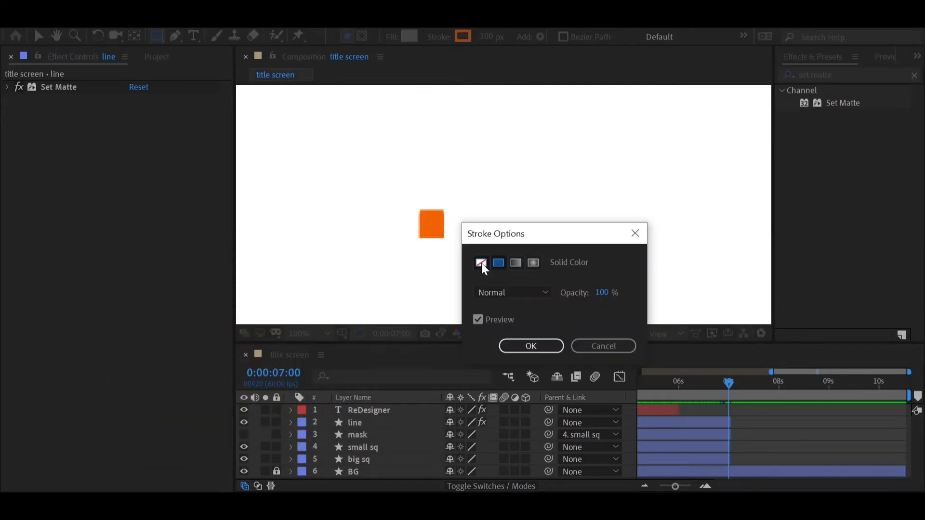
{"action": "left_click", "coordinate": [481, 263]}
{"action": "left_click", "coordinate": [541, 343]}
Draw a rectangle covering the merged orange squares and collapse the new shape layer's properties
{"action": "key", "text": "period"}
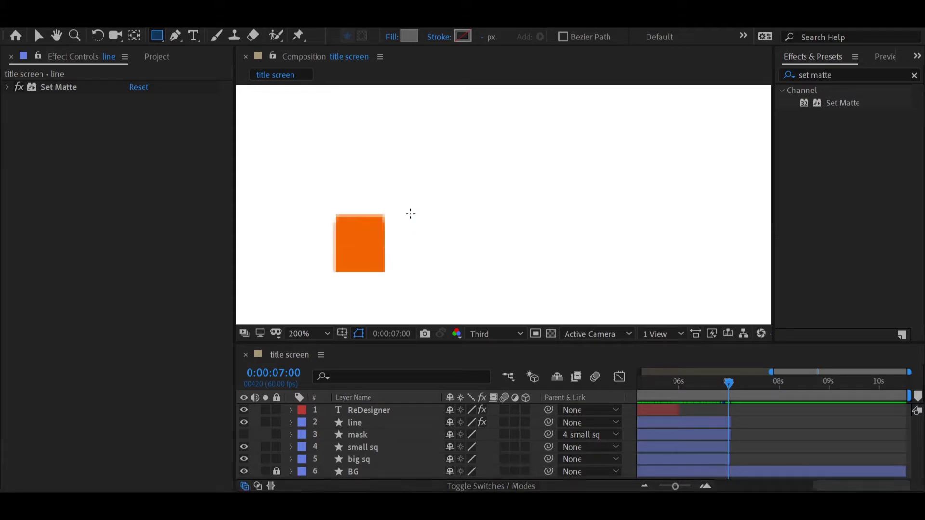
{"action": "left_click_drag", "start_coordinate": [333, 217], "coordinate": [384, 273]}
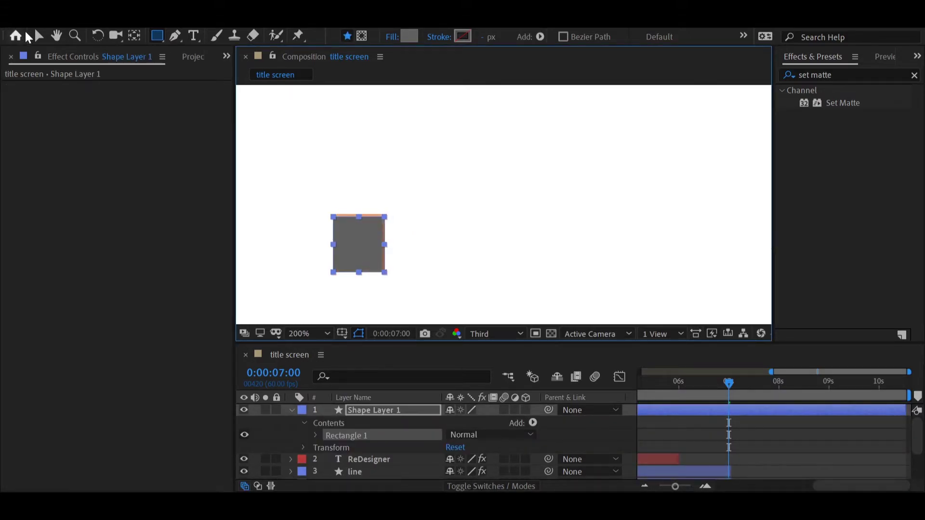
{"action": "key", "text": "v"}
{"action": "left_click", "coordinate": [377, 410]}
{"action": "left_click", "coordinate": [292, 410]}
Pre-compose Shape Layer 1 into a new composition named sq explosion, moving all attributes into it
{"action": "right_click", "coordinate": [359, 403]}
{"action": "left_click", "coordinate": [340, 408]}
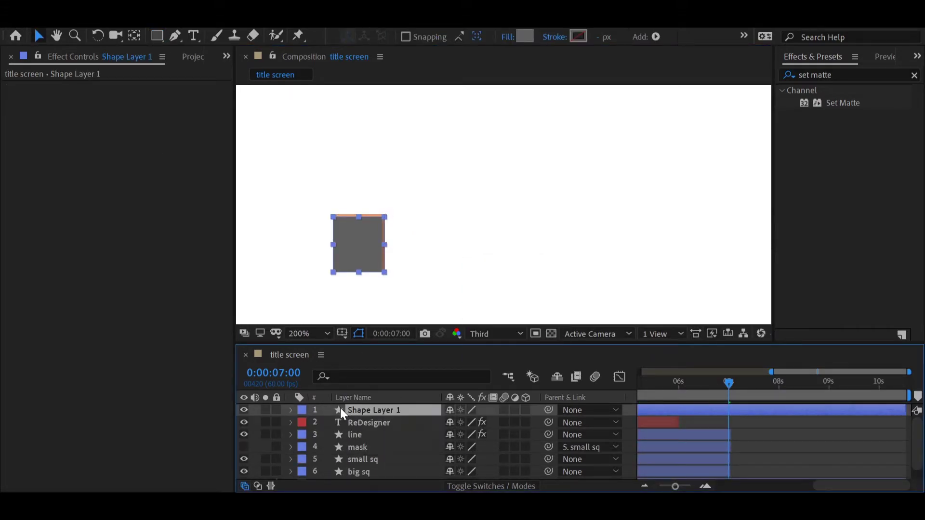
{"action": "right_click", "coordinate": [369, 410]}
{"action": "left_click", "coordinate": [436, 353]}
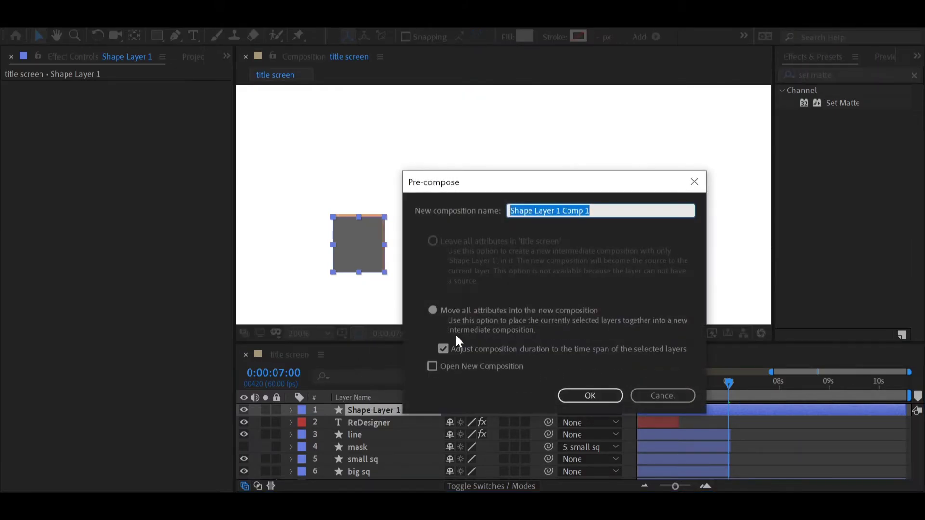
{"action": "type", "text": "sq explosion"}
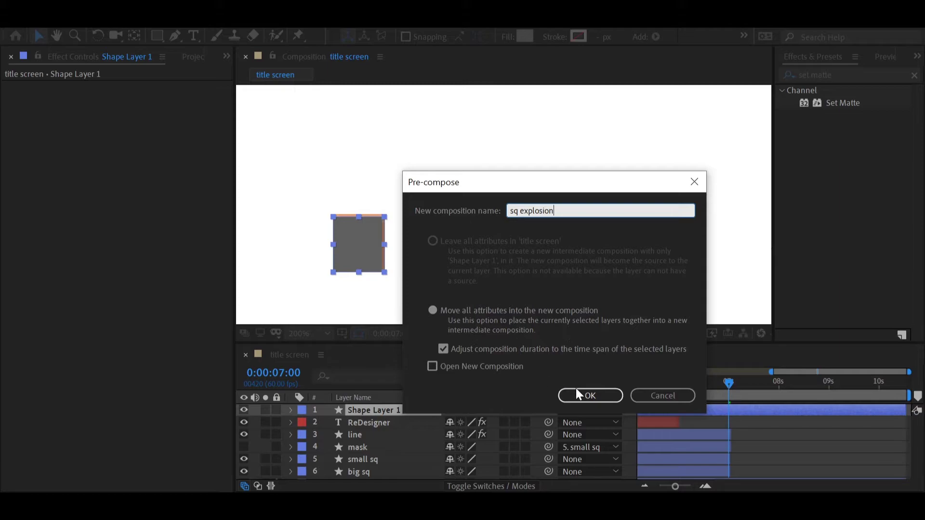
{"action": "left_click", "coordinate": [580, 394]}
Open the sq explosion composition and go to its first frame, 0:00:00:00
{"action": "double_click", "coordinate": [378, 410]}
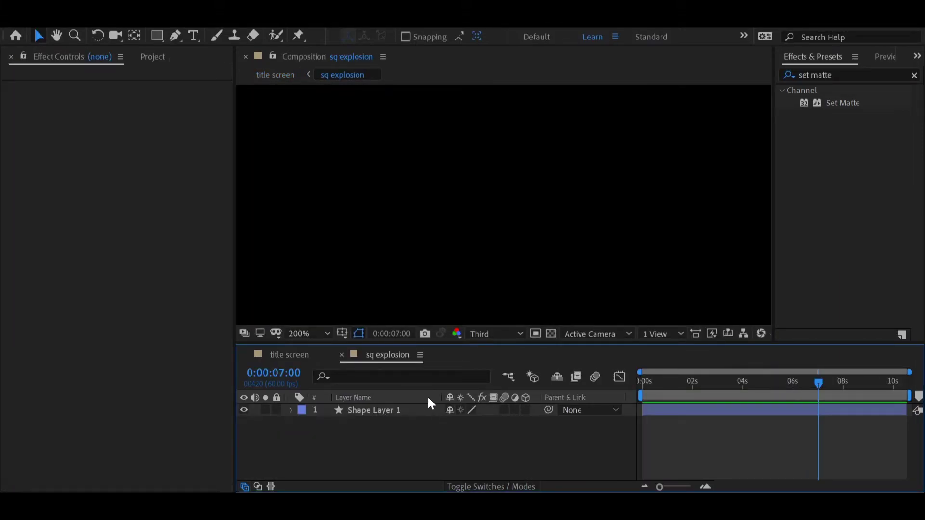
{"action": "left_click", "coordinate": [667, 383]}
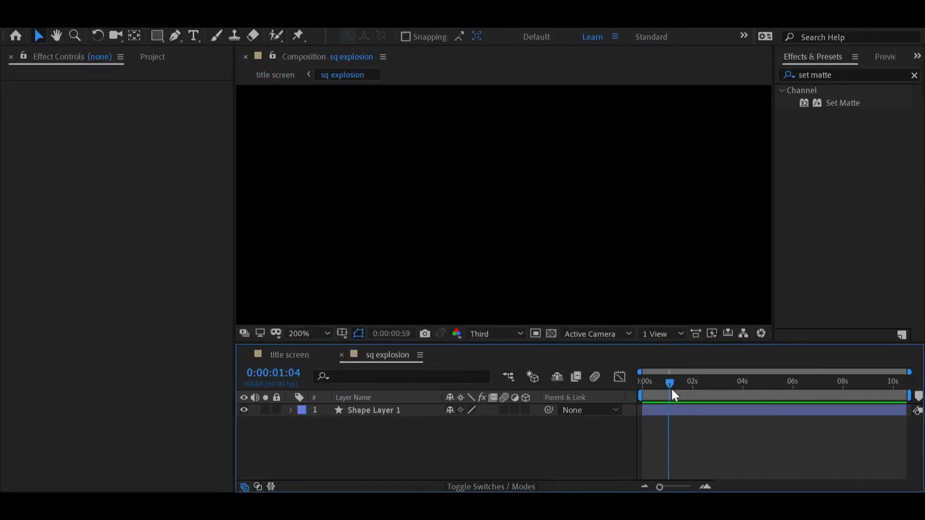
{"action": "scroll", "coordinate": [421, 248], "scroll_direction": "down", "scroll_amount": 2}
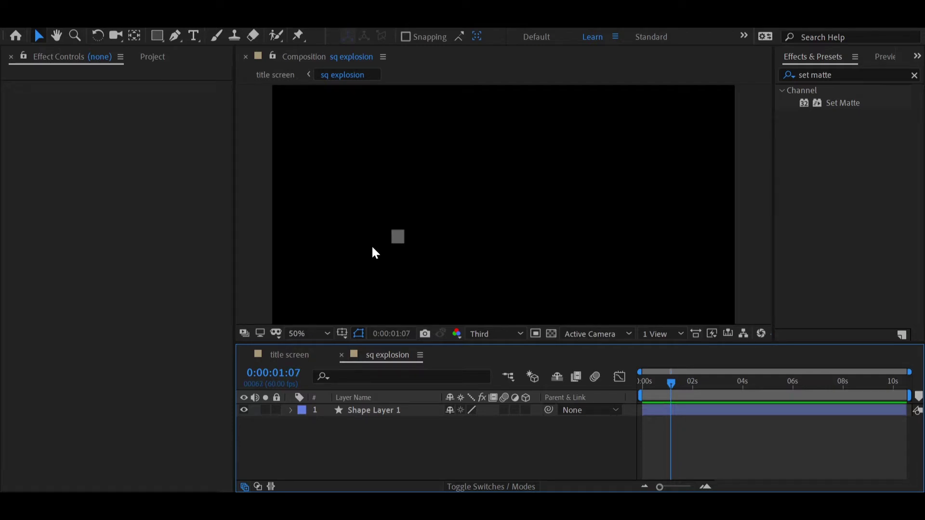
{"action": "scroll", "coordinate": [372, 250], "scroll_direction": "up", "scroll_amount": 3}
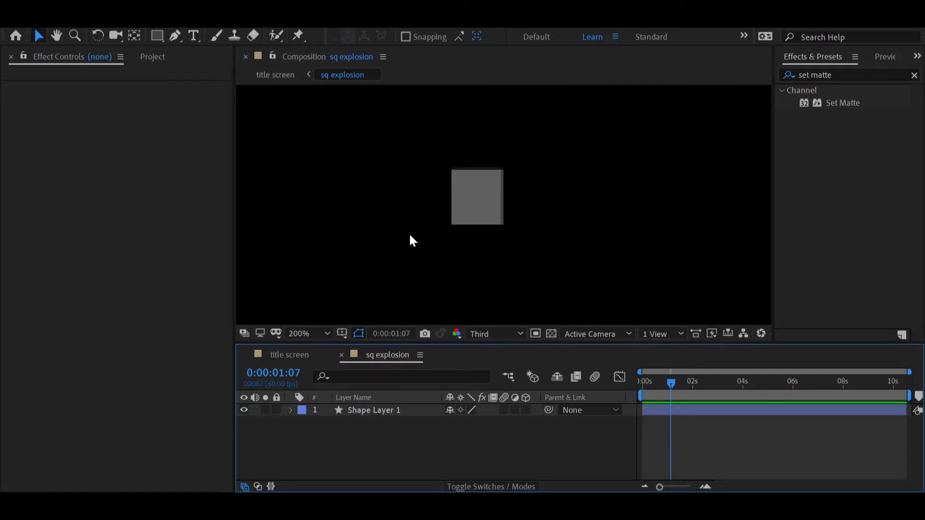
{"action": "left_click_drag", "start_coordinate": [644, 394], "coordinate": [641, 395]}
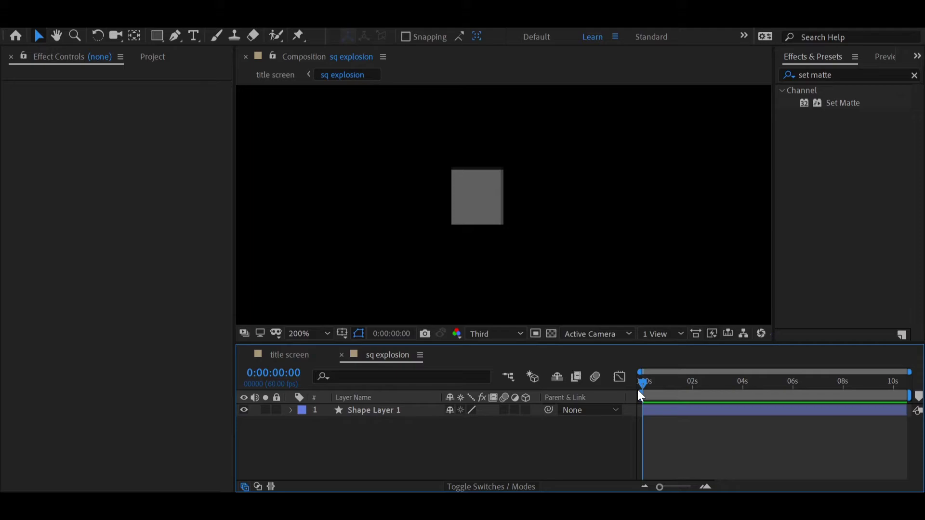
Rename Shape Layer 1 as reference
{"action": "right_click", "coordinate": [375, 410]}
{"action": "left_click", "coordinate": [390, 400]}
{"action": "type", "text": "reference"}
{"action": "key", "text": "Return"}
{"action": "left_click", "coordinate": [318, 446]}
Duplicate the reference layer under the name sq and lock the reference layer
{"action": "left_click", "coordinate": [392, 413]}
{"action": "key", "text": "ctrl+d"}
{"action": "key", "text": "Return"}
{"action": "type", "text": "sq"}
{"action": "key", "text": "Return"}
{"action": "left_click", "coordinate": [453, 450]}
Fill the sq square with white and shrink it into the upper-left corner of the grey reference square
{"action": "left_click", "coordinate": [477, 202]}
{"action": "left_click", "coordinate": [525, 36]}
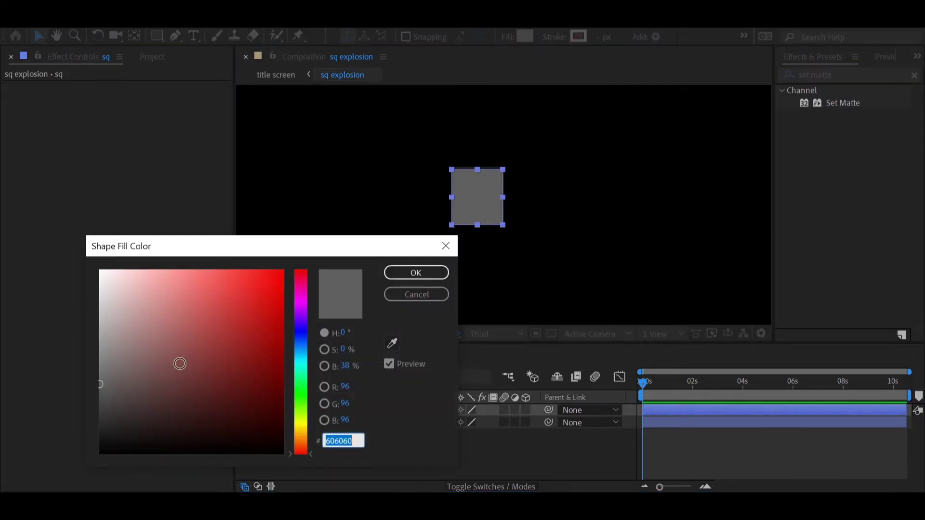
{"action": "left_click", "coordinate": [100, 271]}
{"action": "left_click", "coordinate": [416, 272]}
{"action": "left_click_drag", "start_coordinate": [503, 170], "coordinate": [487, 189]}
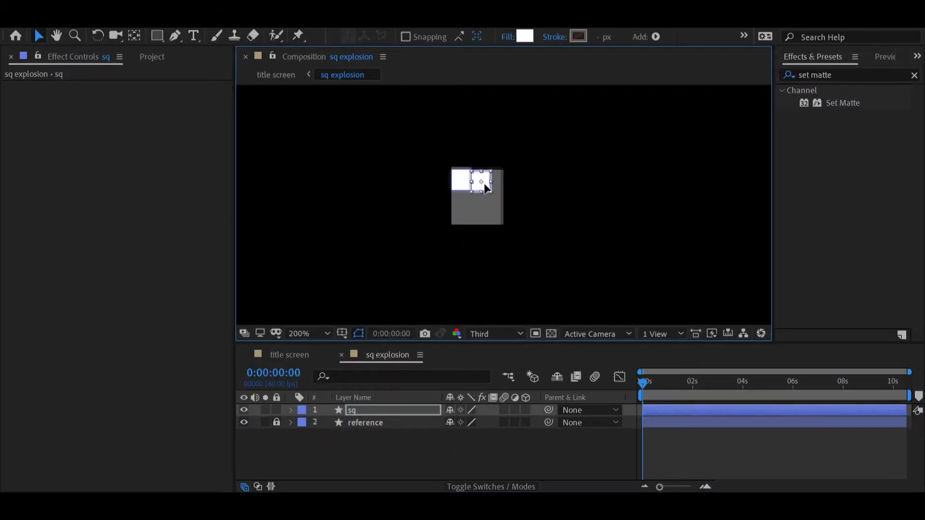
Undo the second white square added inside the sq layer
{"action": "left_click", "coordinate": [429, 279]}
{"action": "left_click", "coordinate": [496, 333]}
{"action": "left_click", "coordinate": [491, 365]}
{"action": "scroll", "coordinate": [484, 178], "scroll_direction": "up", "scroll_amount": 1}
{"action": "left_click", "coordinate": [485, 181]}
{"action": "left_click", "coordinate": [568, 202]}
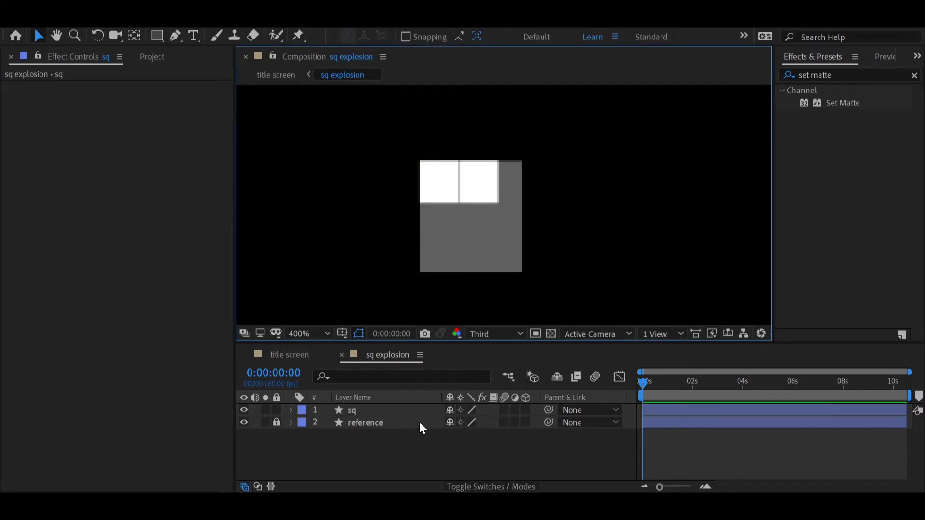
{"action": "key", "text": "ctrl+z"}
{"action": "key", "text": "ctrl+z"}
{"action": "key", "text": "ctrl+z"}
{"action": "key", "text": "ctrl+z"}
Preview at Full resolution and duplicate the sq layer into a row of three squares along the reference's upper edge
{"action": "left_click", "coordinate": [506, 334]}
{"action": "left_click", "coordinate": [499, 367]}
{"action": "left_click", "coordinate": [409, 289]}
{"action": "left_click", "coordinate": [376, 410]}
{"action": "key", "text": "ctrl+d"}
{"action": "left_click_drag", "start_coordinate": [448, 189], "coordinate": [507, 185]}
{"action": "key", "text": "ctrl+d"}
{"action": "left_click", "coordinate": [541, 200]}
{"action": "left_click_drag", "start_coordinate": [410, 141], "coordinate": [530, 190]}
Duplicate the row of three squares to the reference's lower edge and middle, covering it with a 3 by 3 grid
{"action": "key", "text": "ctrl+d"}
{"action": "left_click_drag", "start_coordinate": [448, 186], "coordinate": [535, 281]}
{"action": "left_click", "coordinate": [537, 236]}
{"action": "key", "text": "ctrl+d"}
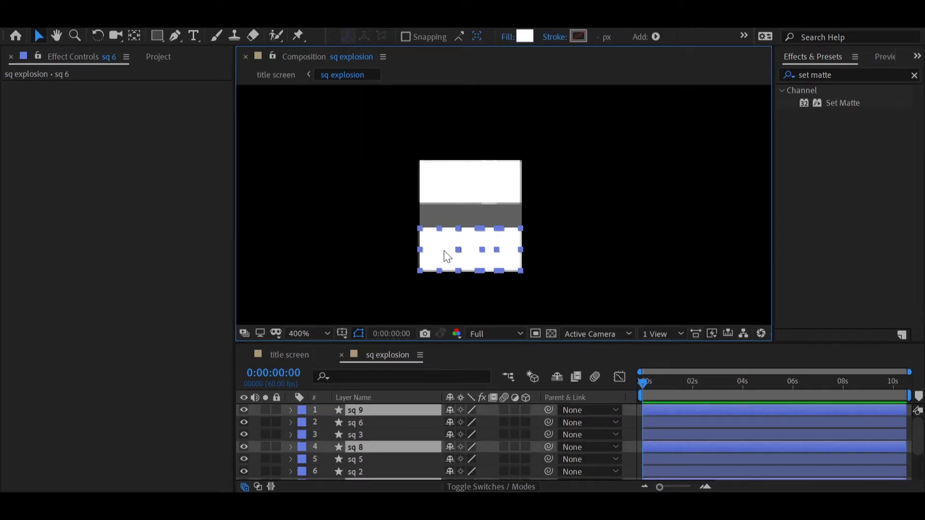
{"action": "left_click_drag", "start_coordinate": [444, 251], "coordinate": [442, 215]}
{"action": "left_click", "coordinate": [356, 278]}
{"action": "key", "text": "comma"}
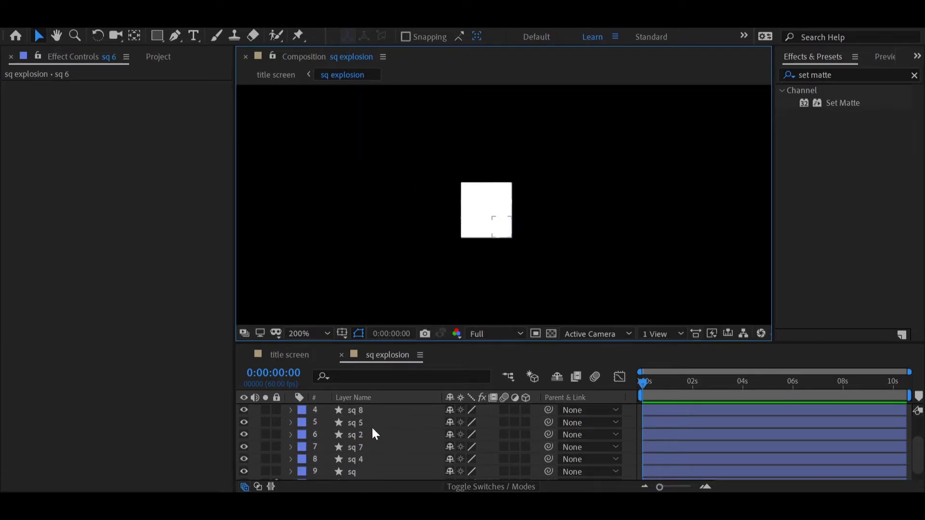
Delete the reference layer beneath the nine white squares
{"action": "scroll", "coordinate": [372, 427], "scroll_direction": "down", "scroll_amount": 1}
{"action": "left_click", "coordinate": [357, 476]}
{"action": "key", "text": "Delete"}
{"action": "left_click_drag", "start_coordinate": [453, 163], "coordinate": [528, 231]}
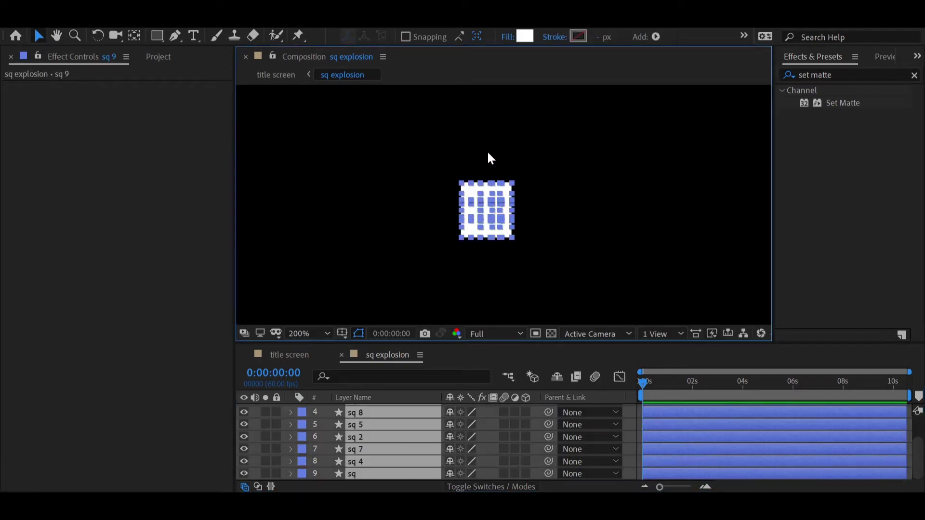
{"action": "left_click", "coordinate": [549, 170]}
{"action": "left_click", "coordinate": [706, 486]}
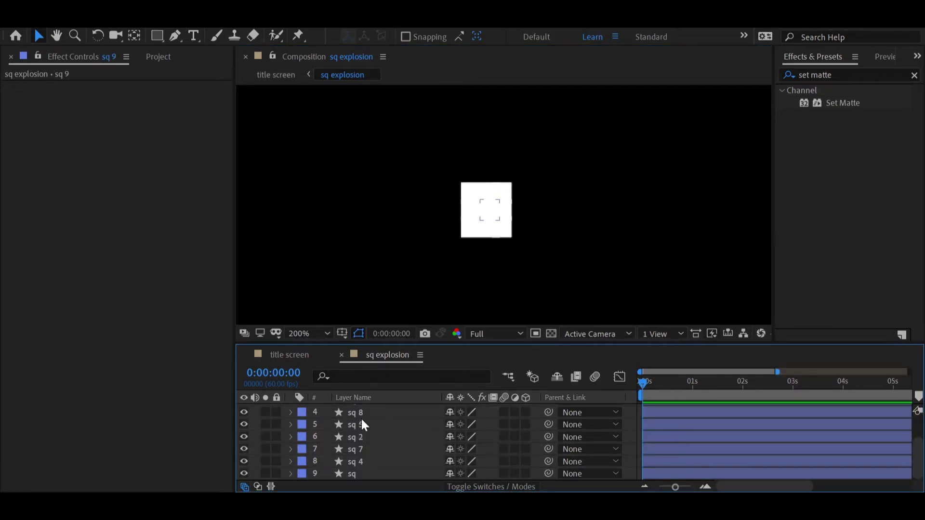
Add Position keyframes at 0:00:00:00 to all nine sq layers and move the current time to 0:00:01:00
{"action": "left_click", "coordinate": [348, 415]}
{"action": "left_click", "coordinate": [587, 277]}
{"action": "key", "text": "ctrl+a"}
{"action": "key", "text": "p"}
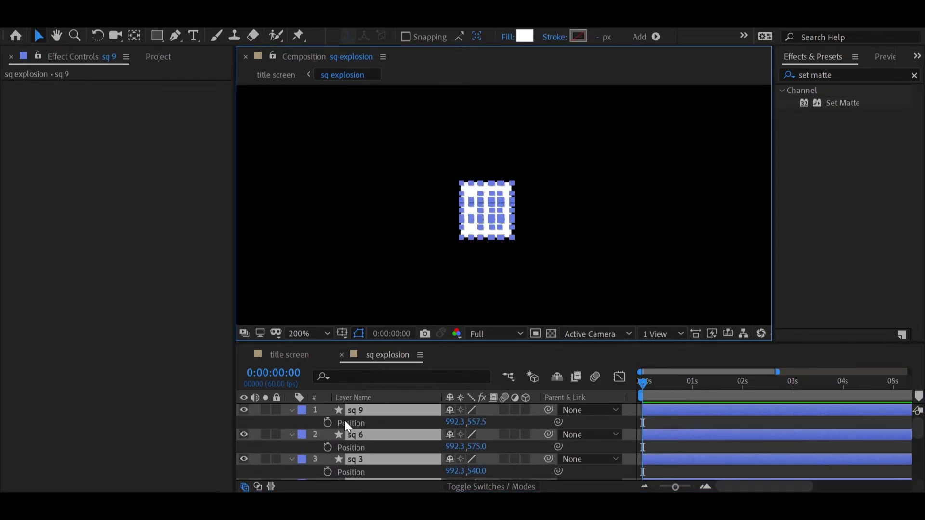
{"action": "left_click", "coordinate": [329, 422]}
{"action": "left_click_drag", "start_coordinate": [638, 342], "coordinate": [636, 278]}
{"action": "left_click", "coordinate": [561, 208]}
{"action": "scroll", "coordinate": [501, 182], "scroll_direction": "down", "scroll_amount": 2}
{"action": "scroll", "coordinate": [497, 179], "scroll_direction": "up", "scroll_amount": 1}
{"action": "left_click", "coordinate": [692, 320]}
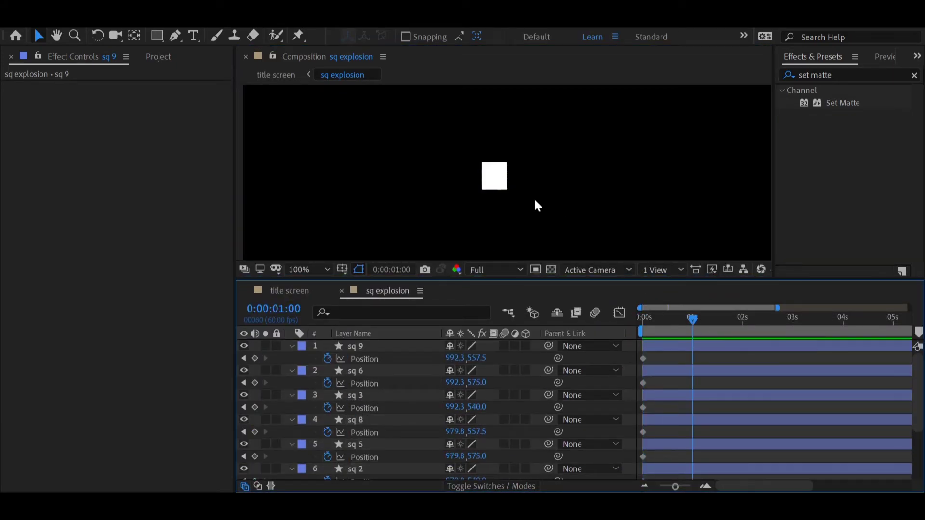
Try to centre the anchor points of all nine squares at 0:00:01:00
{"action": "left_click", "coordinate": [502, 168]}
{"action": "left_click_drag", "start_coordinate": [469, 150], "coordinate": [515, 206]}
{"action": "key", "text": "ctrl+alt+Home"}
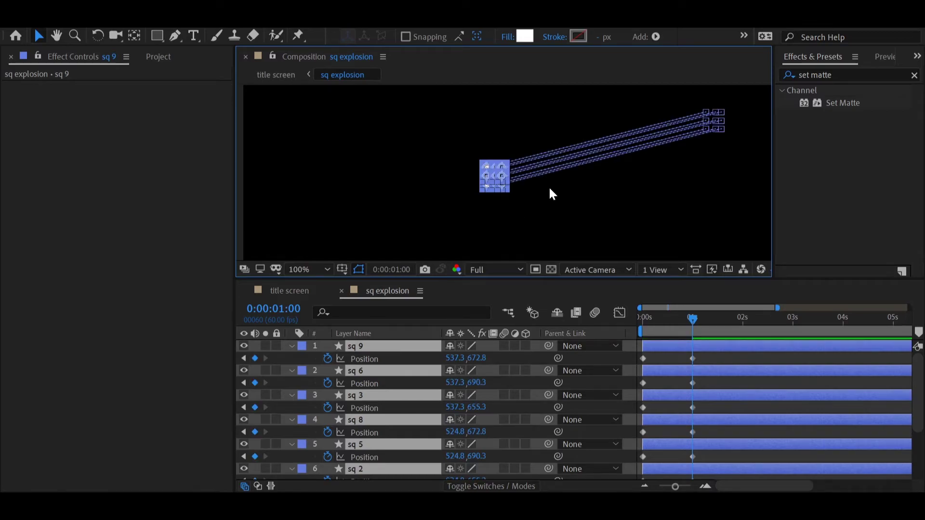
{"action": "key", "text": "ctrl+z"}
{"action": "left_click", "coordinate": [549, 188]}
{"action": "left_click_drag", "start_coordinate": [504, 165], "coordinate": [485, 123]}
{"action": "key", "text": "ctrl+z"}
Spread the outer squares outward from the centre at 0:00:01:00, each in its own direction
{"action": "scroll", "coordinate": [505, 162], "scroll_direction": "up", "scroll_amount": 1}
{"action": "left_click_drag", "start_coordinate": [468, 158], "coordinate": [427, 116]}
{"action": "left_click_drag", "start_coordinate": [463, 174], "coordinate": [413, 176]}
{"action": "left_click_drag", "start_coordinate": [468, 197], "coordinate": [453, 228]}
{"action": "left_click_drag", "start_coordinate": [486, 198], "coordinate": [491, 245]}
{"action": "left_click_drag", "start_coordinate": [502, 198], "coordinate": [547, 234]}
{"action": "left_click_drag", "start_coordinate": [504, 178], "coordinate": [559, 177]}
Keep the centre square and shift it up and to the left
{"action": "left_click", "coordinate": [488, 179]}
{"action": "key", "text": "Delete"}
{"action": "key", "text": "ctrl+z"}
{"action": "left_click_drag", "start_coordinate": [490, 178], "coordinate": [475, 154]}
Fine-tune the spread of the squares by nudging the outer ones farther out and the centre one slightly upward
{"action": "left_click_drag", "start_coordinate": [458, 225], "coordinate": [451, 227]}
{"action": "left_click_drag", "start_coordinate": [546, 233], "coordinate": [551, 236]}
{"action": "left_click_drag", "start_coordinate": [556, 179], "coordinate": [563, 179]}
{"action": "left_click_drag", "start_coordinate": [491, 120], "coordinate": [496, 106]}
{"action": "left_click", "coordinate": [474, 146]}
{"action": "left_click_drag", "start_coordinate": [474, 146], "coordinate": [475, 138]}
{"action": "left_click", "coordinate": [520, 195]}
Show the Scale property of all nine sq layers and add Scale keyframes at 0:00:00:00
{"action": "left_click", "coordinate": [670, 419]}
{"action": "key", "text": "u"}
{"action": "key", "text": "u"}
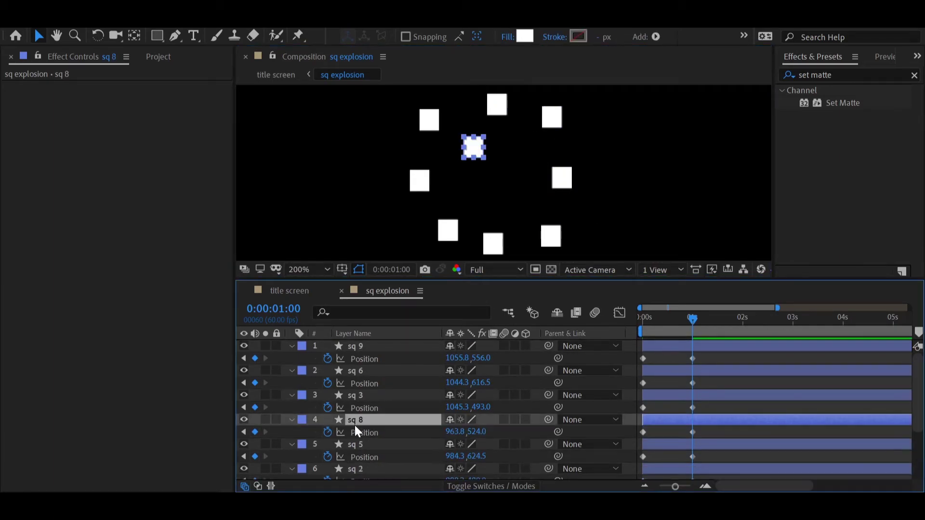
{"action": "left_click", "coordinate": [524, 189]}
{"action": "left_click_drag", "start_coordinate": [390, 93], "coordinate": [582, 246]}
{"action": "key", "text": "s"}
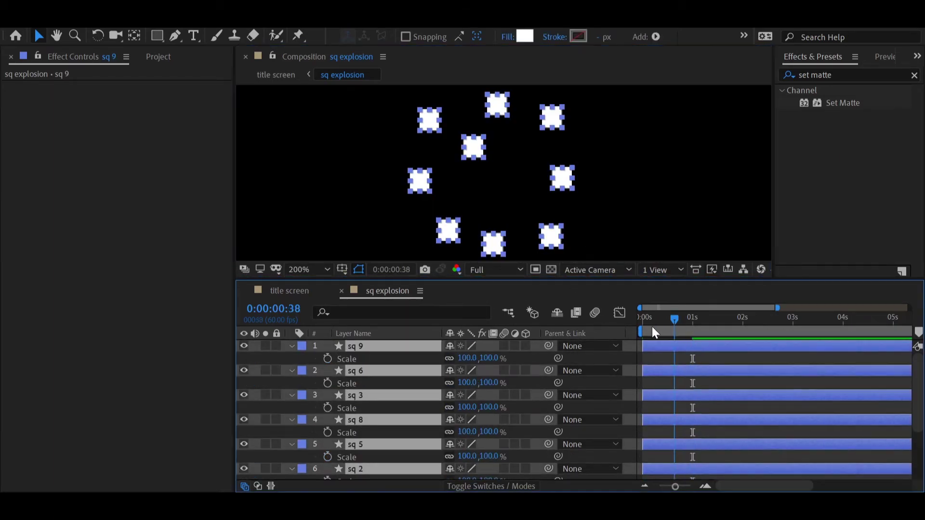
{"action": "left_click_drag", "start_coordinate": [692, 320], "coordinate": [639, 322]}
{"action": "left_click", "coordinate": [327, 407]}
Try scaling all nine squares to 0% at 0:00:01:00 and scrub through the animation
{"action": "left_click", "coordinate": [693, 322]}
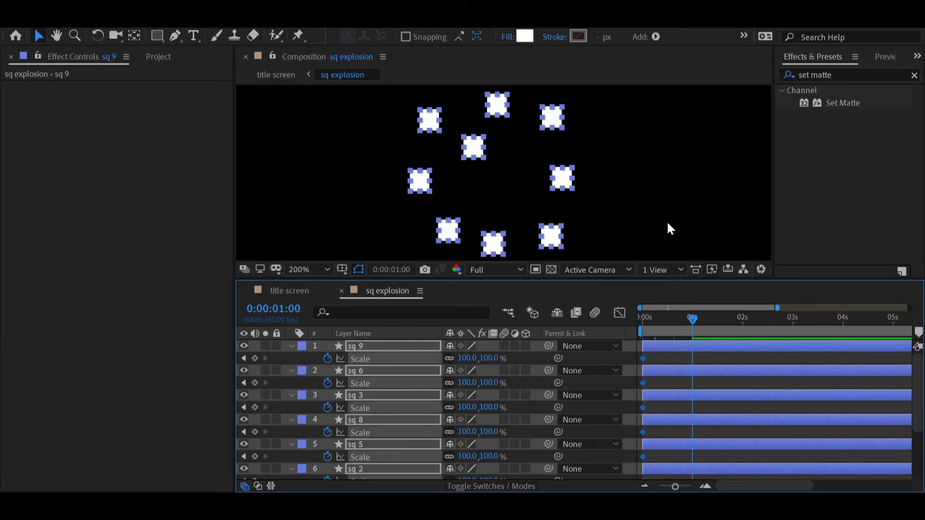
{"action": "left_click_drag", "start_coordinate": [597, 99], "coordinate": [376, 263]}
{"action": "left_click", "coordinate": [491, 358]}
{"action": "type", "text": "0"}
{"action": "key", "text": "Return"}
{"action": "left_click_drag", "start_coordinate": [677, 324], "coordinate": [664, 332]}
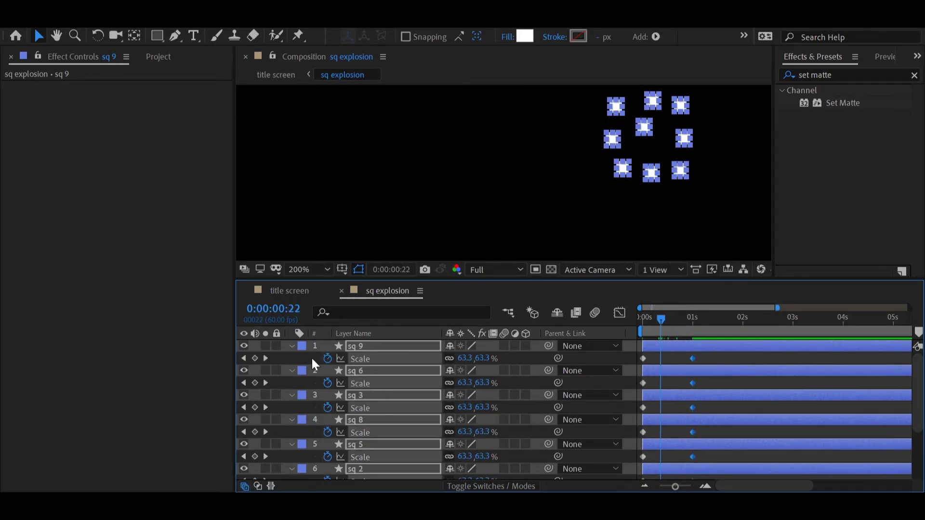
Centre the anchor points of all nine sq layers on their squares
{"action": "left_click", "coordinate": [266, 358]}
{"action": "scroll", "coordinate": [659, 135], "scroll_direction": "down", "scroll_amount": 2}
{"action": "scroll", "coordinate": [659, 139], "scroll_direction": "up", "scroll_amount": 1}
{"action": "left_click", "coordinate": [563, 205]}
{"action": "left_click_drag", "start_coordinate": [645, 322], "coordinate": [686, 350]}
{"action": "key", "text": "ctrl+a"}
{"action": "key", "text": "ctrl+alt+Home"}
Remove the Scale keyframes at 0:00:01:00 from all nine sq layers
{"action": "left_click", "coordinate": [570, 222]}
{"action": "left_click", "coordinate": [266, 359]}
{"action": "left_click", "coordinate": [365, 346]}
{"action": "key", "text": "ctrl+a"}
{"action": "left_click", "coordinate": [254, 358]}
{"action": "left_click", "coordinate": [244, 358]}
Show Position alongside Scale and move all nine end positions back around the original grid
{"action": "left_click", "coordinate": [457, 204]}
{"action": "left_click_drag", "start_coordinate": [643, 319], "coordinate": [694, 350]}
{"action": "left_click", "coordinate": [375, 348]}
{"action": "key", "text": "ctrl+a"}
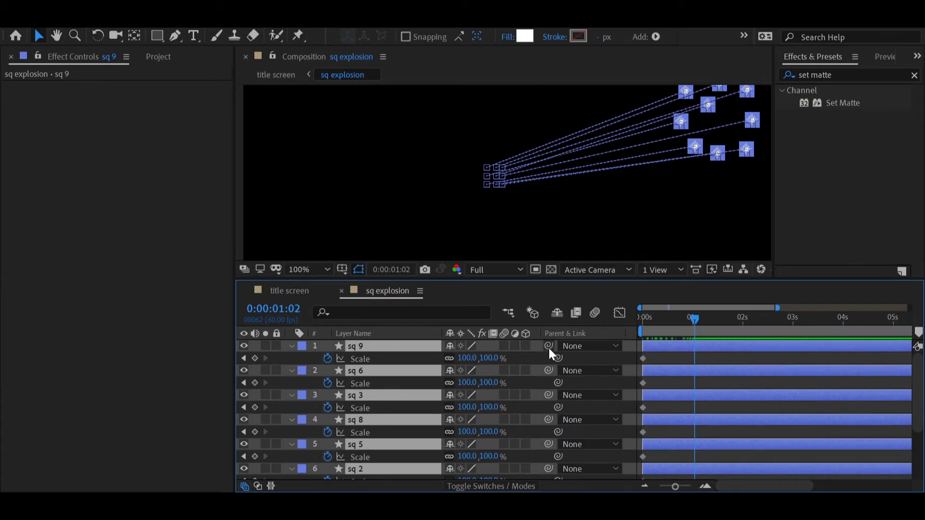
{"action": "key", "text": "shift+p"}
{"action": "left_click_drag", "start_coordinate": [717, 153], "coordinate": [493, 207]}
Set the Scale of all nine squares to 0% at 0:00:01:00 and preview the burst
{"action": "left_click", "coordinate": [255, 370]}
{"action": "left_click", "coordinate": [471, 371]}
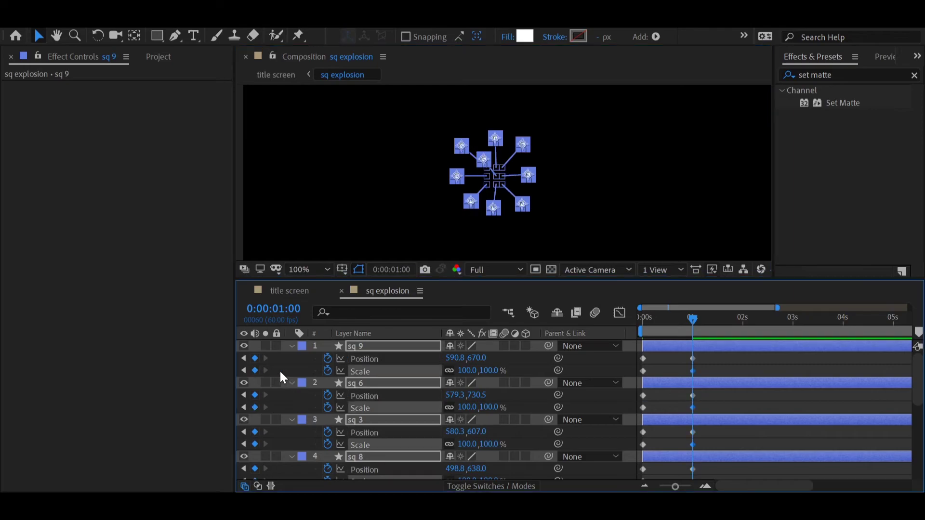
{"action": "type", "text": "0"}
{"action": "key", "text": "Return"}
{"action": "left_click", "coordinate": [631, 236]}
{"action": "left_click_drag", "start_coordinate": [678, 321], "coordinate": [654, 343]}
{"action": "key", "text": "space"}
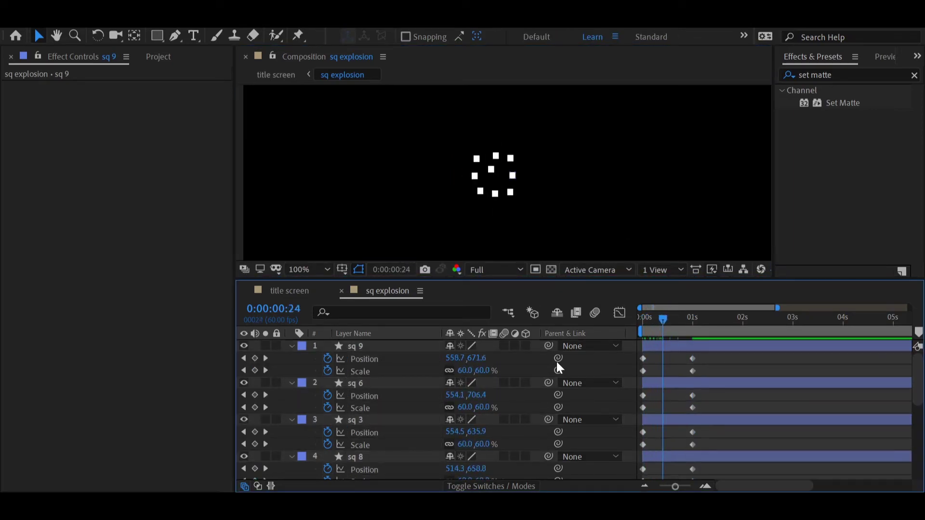
Apply Easy Ease to all Position and Scale keyframes of the squares
{"action": "left_click_drag", "start_coordinate": [718, 358], "coordinate": [620, 477]}
{"action": "key", "text": "F9"}
Try lengthening the outgoing ease of the starting keyframes in the speed graph
{"action": "left_click", "coordinate": [620, 313]}
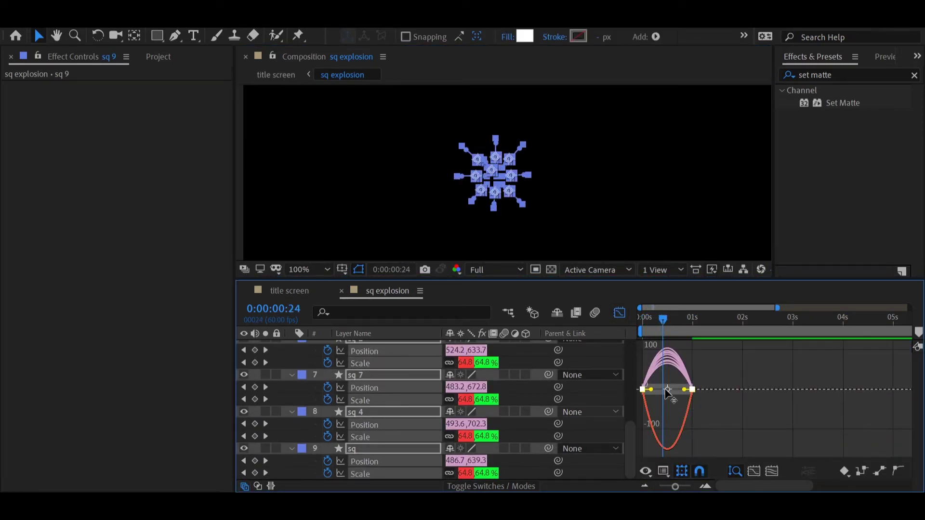
{"action": "left_click_drag", "start_coordinate": [651, 390], "coordinate": [655, 393]}
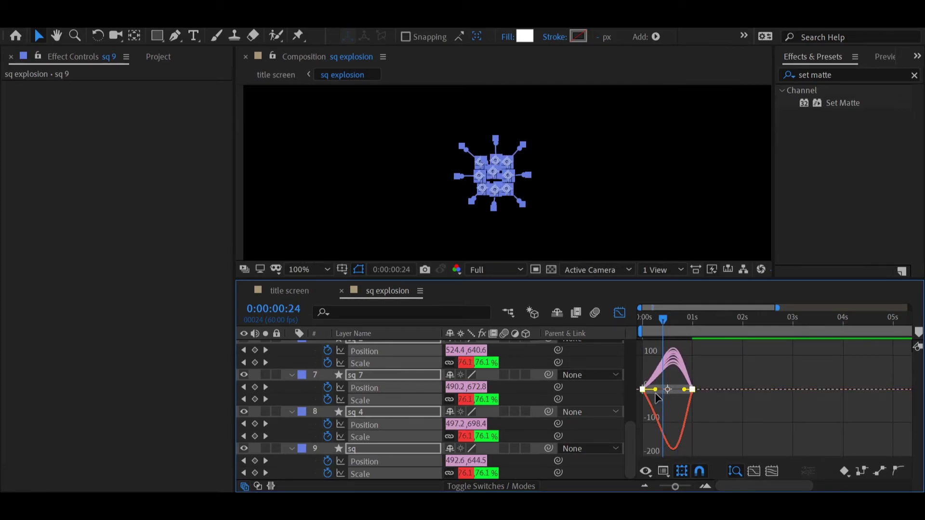
{"action": "key", "text": "shift+F3"}
{"action": "left_click", "coordinate": [665, 423]}
{"action": "scroll", "coordinate": [663, 385], "scroll_direction": "up", "scroll_amount": 6}
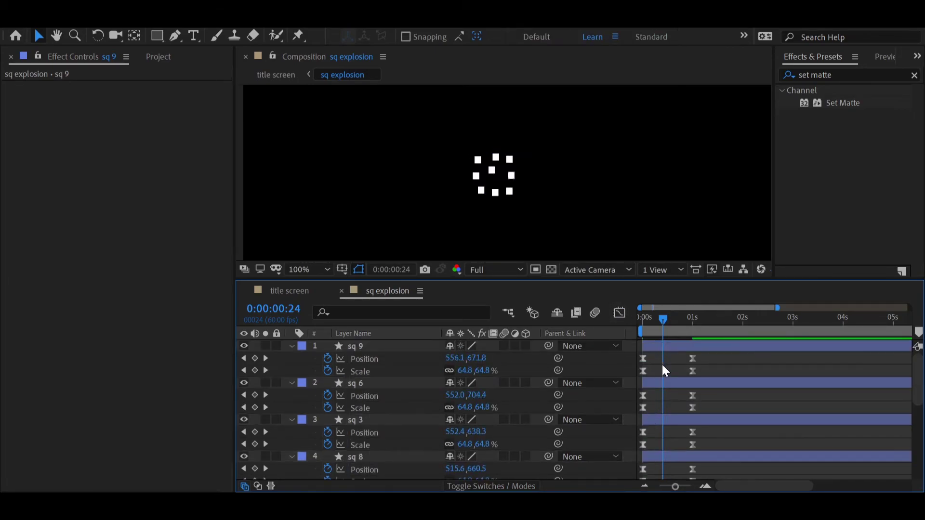
Convert the starting keyframes to linear and lengthen the ease into the ending keyframes in the speed graph
{"action": "left_click_drag", "start_coordinate": [658, 357], "coordinate": [638, 481]}
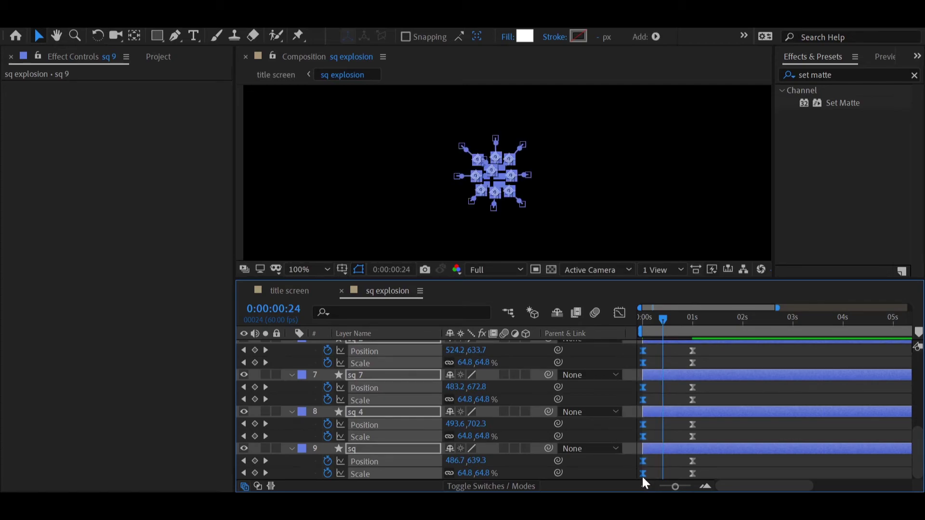
{"action": "left_click", "coordinate": [642, 475], "text": "ctrl"}
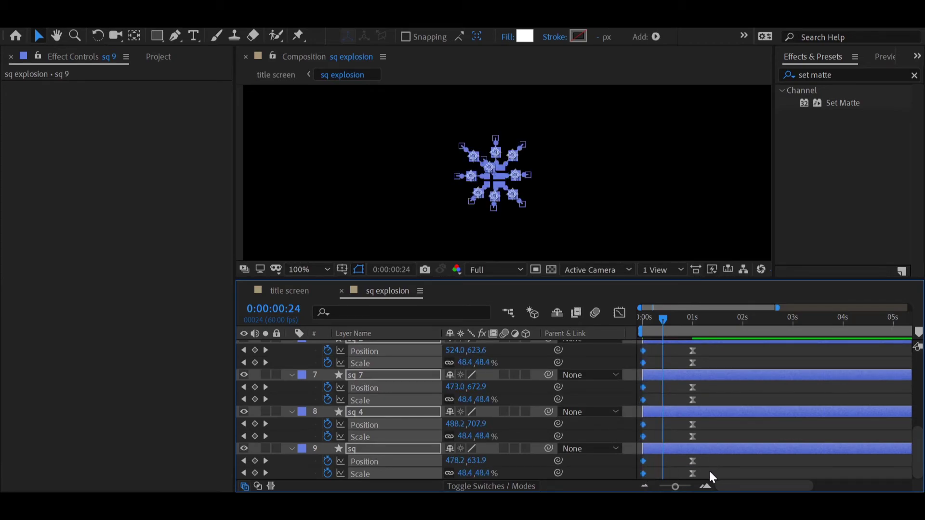
{"action": "left_click", "coordinate": [624, 315]}
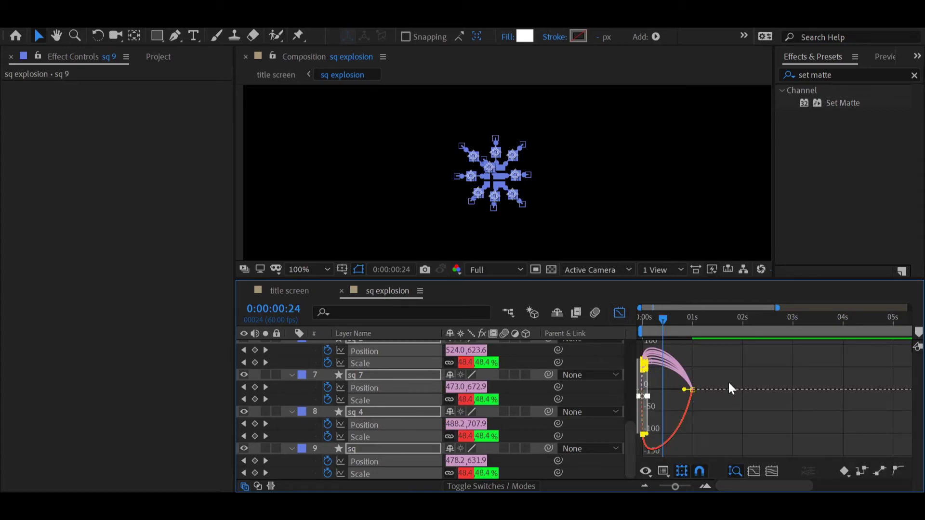
{"action": "mouse_move", "coordinate": [709, 373]}
{"action": "left_mouse_down"}
{"action": "mouse_move", "coordinate": [689, 404]}
{"action": "mouse_move", "coordinate": [670, 391]}
{"action": "left_mouse_up"}
{"action": "left_click_drag", "start_coordinate": [666, 325], "coordinate": [694, 355]}
{"action": "left_click", "coordinate": [618, 313]}
{"action": "left_click", "coordinate": [674, 356]}
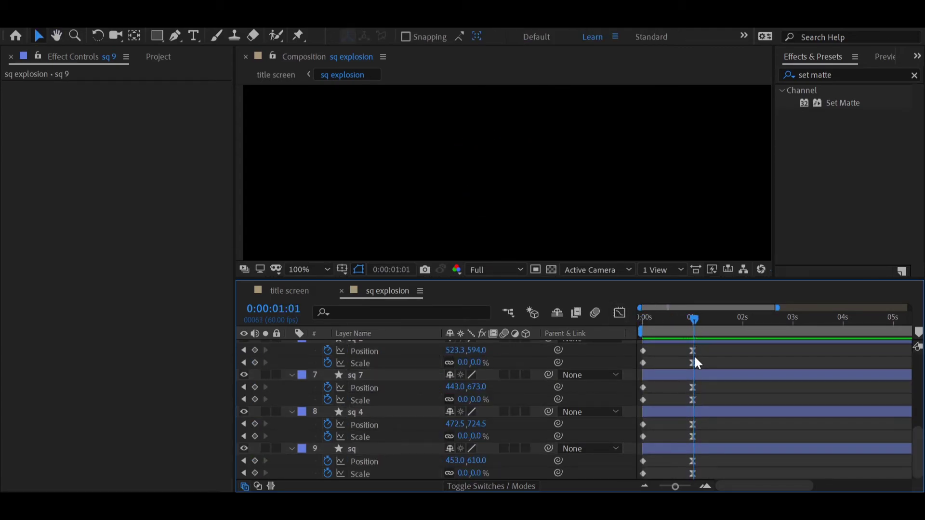
End the work area at 0:00:01:01 and trim the sq explosion composition to it
{"action": "scroll", "coordinate": [694, 356], "scroll_direction": "up", "scroll_amount": 5}
{"action": "key", "text": "n"}
{"action": "right_click", "coordinate": [679, 329]}
{"action": "left_click", "coordinate": [698, 367]}
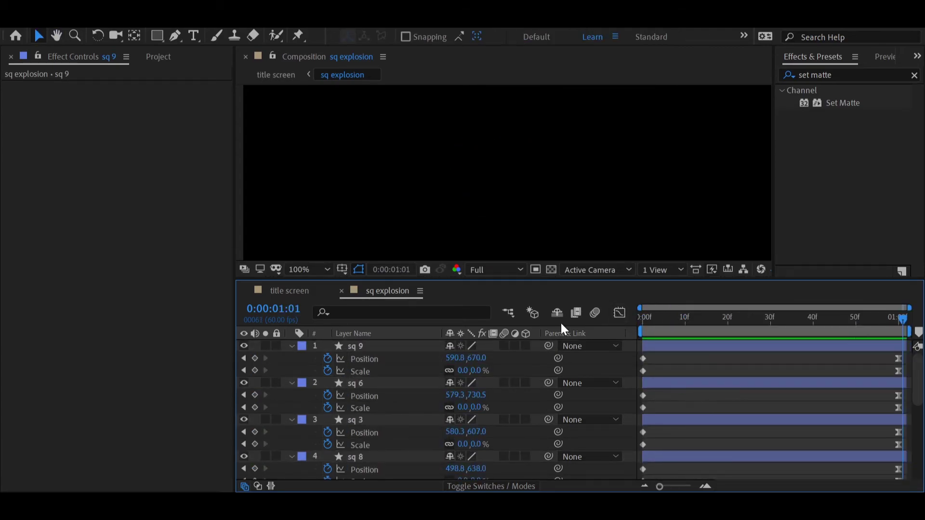
Close the sq explosion composition and start its layer at 0:00:07:01 in title screen
{"action": "left_click", "coordinate": [341, 292]}
{"action": "left_click", "coordinate": [367, 347]}
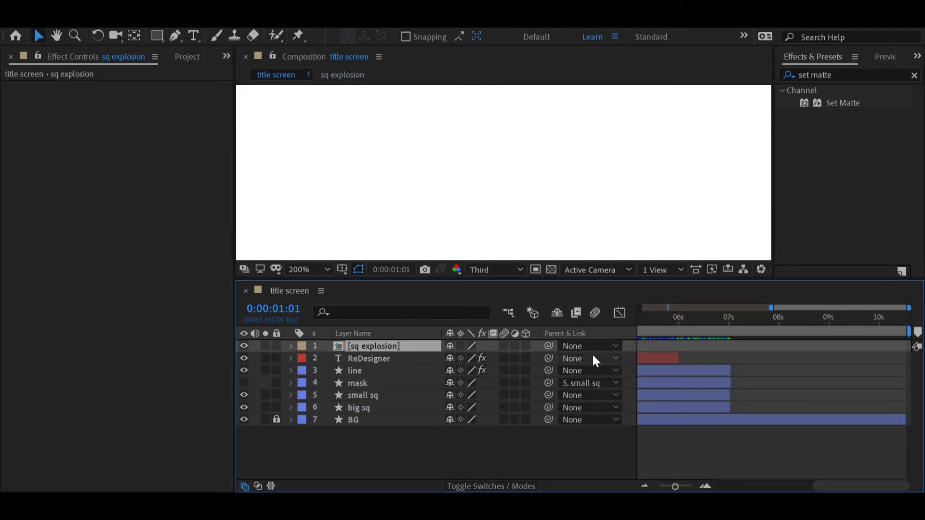
{"action": "left_click_drag", "start_coordinate": [675, 331], "coordinate": [729, 335]}
{"action": "key", "text": "["}
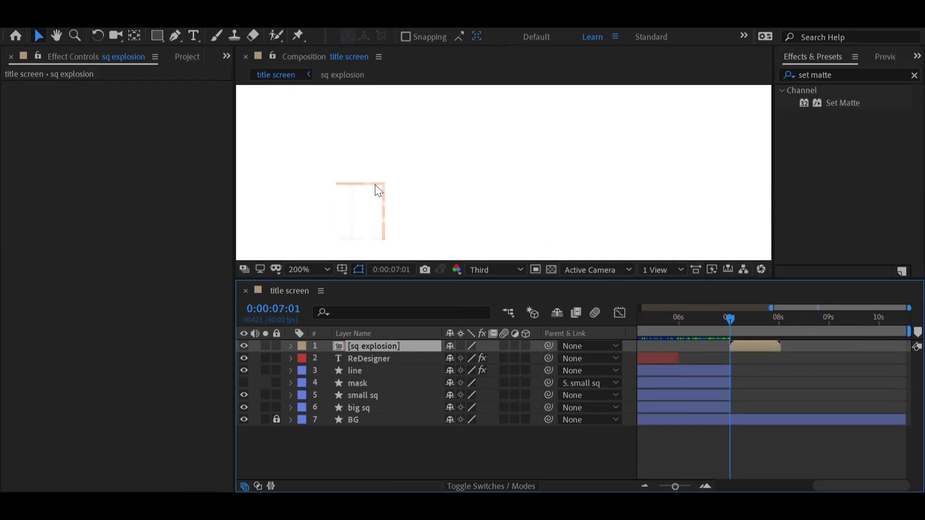
Apply the Fill effect to the sq explosion layer, sample the squares' orange as its color, and preview the explosion
{"action": "left_click_drag", "start_coordinate": [750, 328], "coordinate": [723, 329]}
{"action": "left_click", "coordinate": [875, 72]}
{"action": "type", "text": "fill"}
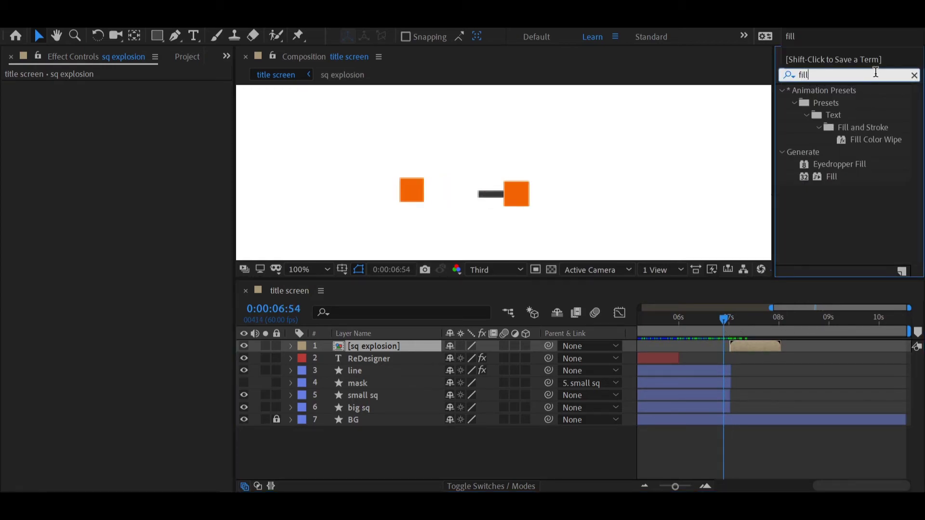
{"action": "left_click_drag", "start_coordinate": [830, 177], "coordinate": [760, 346]}
{"action": "left_click", "coordinate": [155, 123]}
{"action": "left_click_drag", "start_coordinate": [725, 320], "coordinate": [737, 351]}
{"action": "left_click", "coordinate": [772, 358]}
{"action": "scroll", "coordinate": [466, 187], "scroll_direction": "down", "scroll_amount": 2}
{"action": "left_click_drag", "start_coordinate": [694, 321], "coordinate": [779, 359]}
{"action": "key", "text": "space"}
{"action": "left_click", "coordinate": [684, 328]}
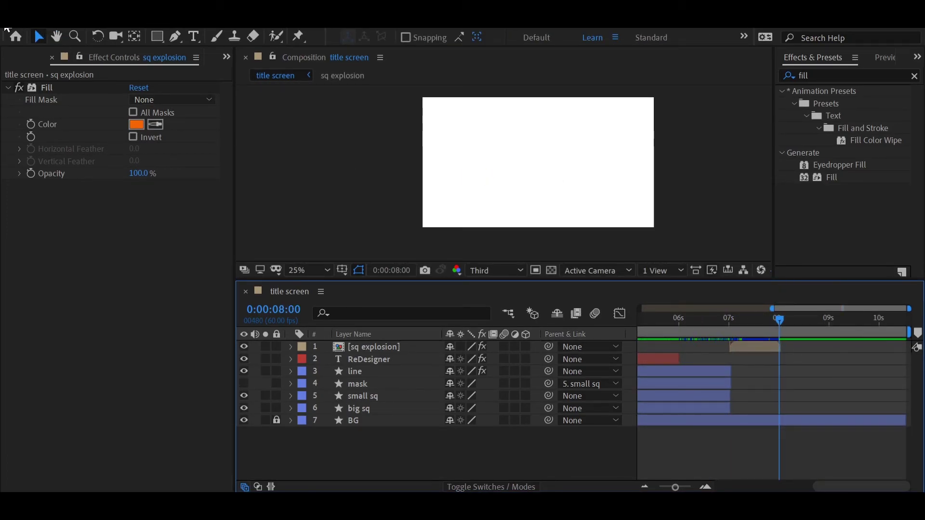
Import the shapes burst.aep project
{"action": "left_click", "coordinate": [6, 24]}
{"action": "mouse_move", "coordinate": [95, 205]}
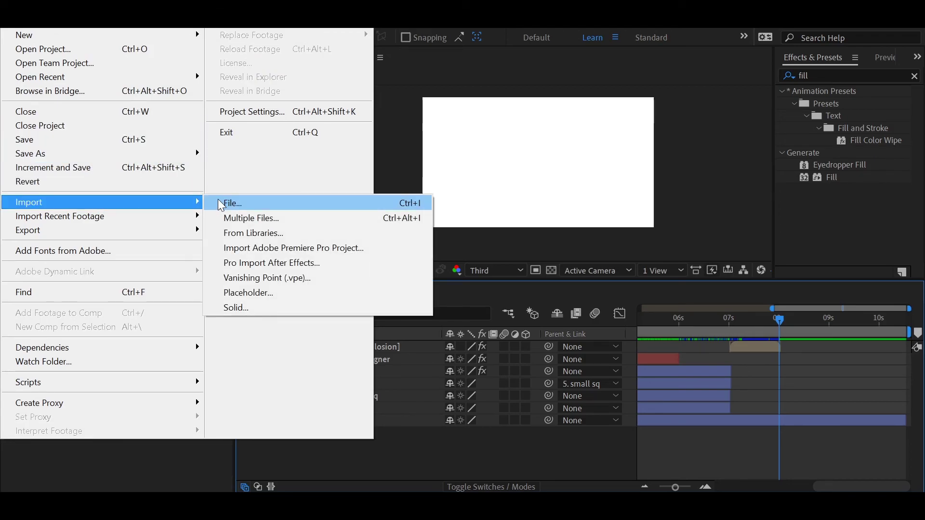
{"action": "left_click", "coordinate": [223, 204]}
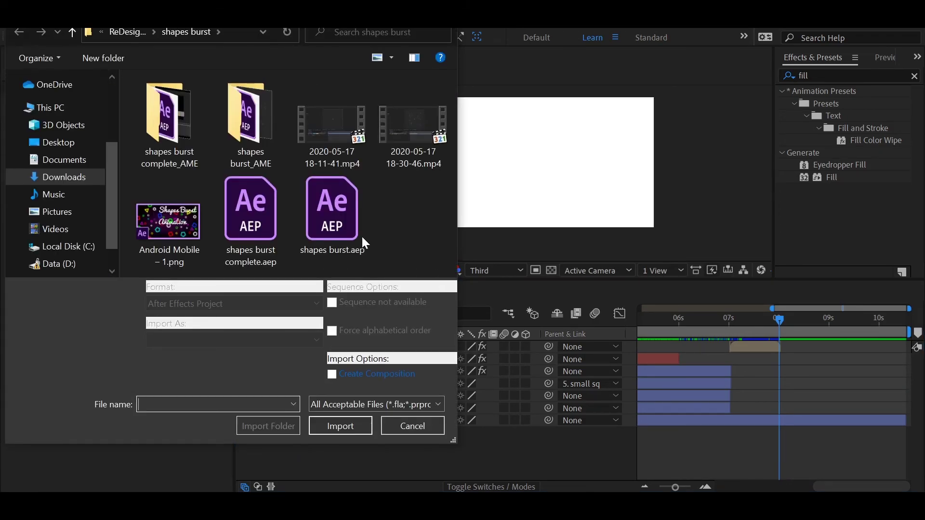
{"action": "double_click", "coordinate": [333, 216]}
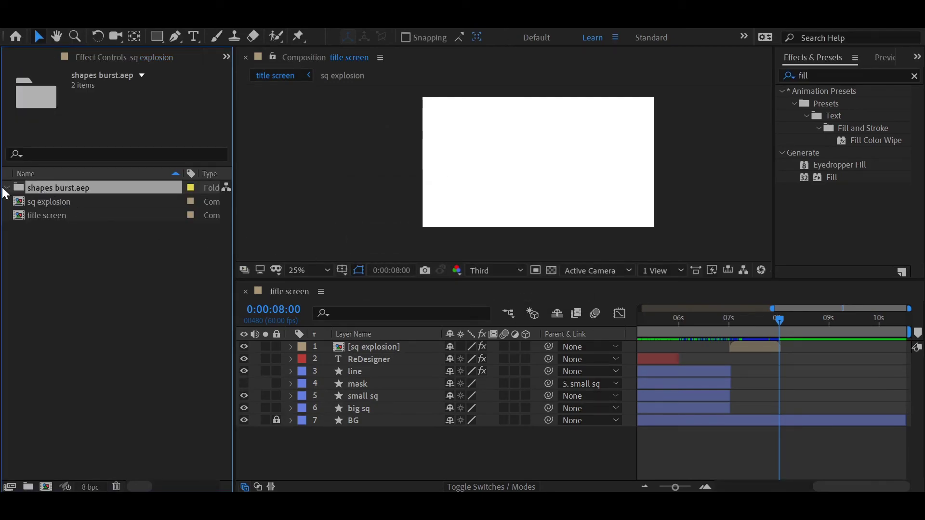
Add the imported burst composition above sq explosion in title screen and start its layer at 0:00:08:00
{"action": "left_click", "coordinate": [4, 189]}
{"action": "left_click_drag", "start_coordinate": [70, 204], "coordinate": [407, 343]}
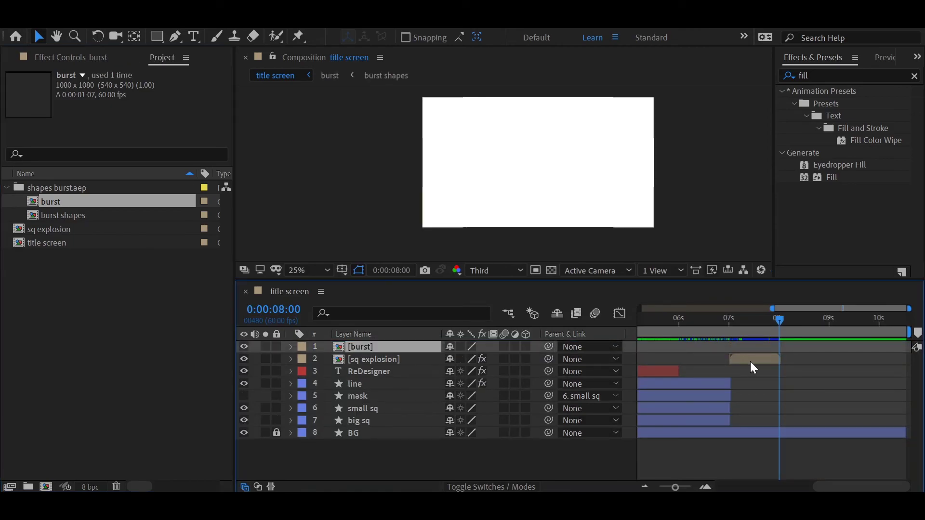
{"action": "key", "text": "["}
{"action": "left_click_drag", "start_coordinate": [779, 326], "coordinate": [806, 330]}
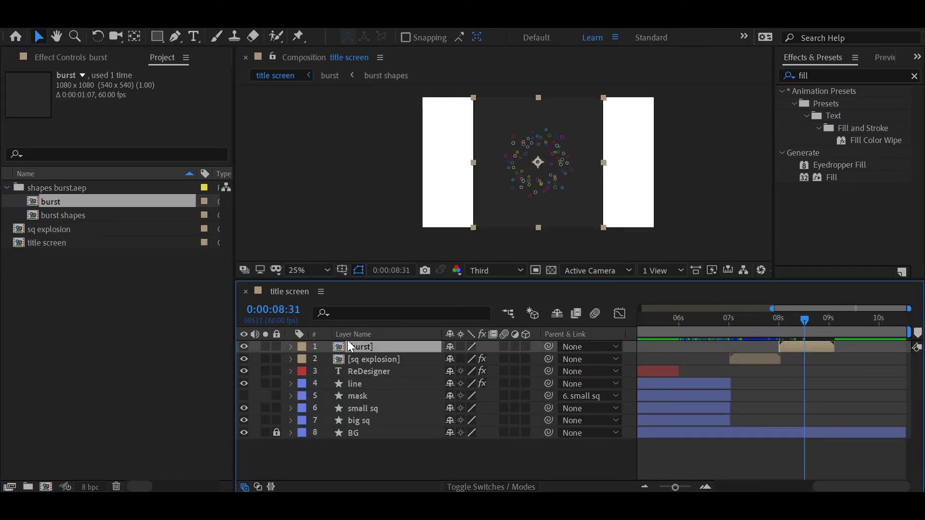
Delete the BG layer inside the burst composition and return to title screen
{"action": "double_click", "coordinate": [363, 347]}
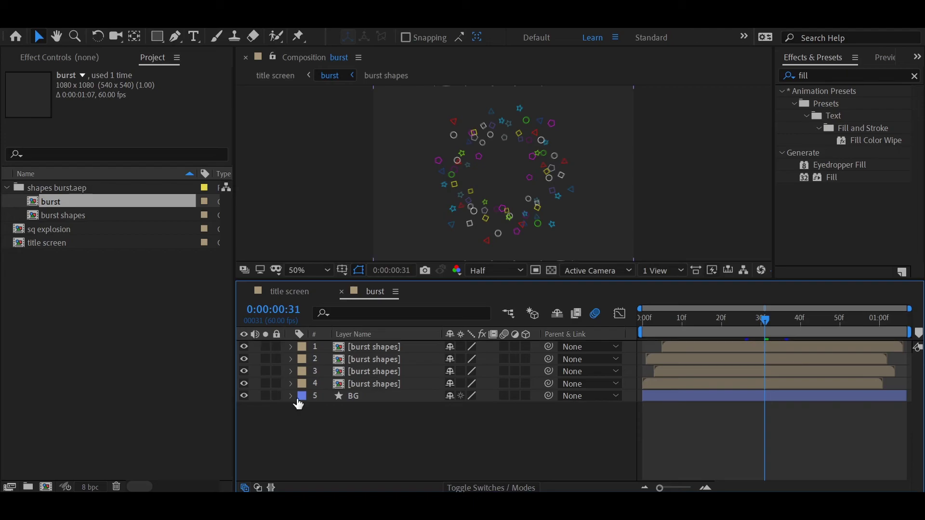
{"action": "left_click", "coordinate": [352, 398]}
{"action": "key", "text": "Delete"}
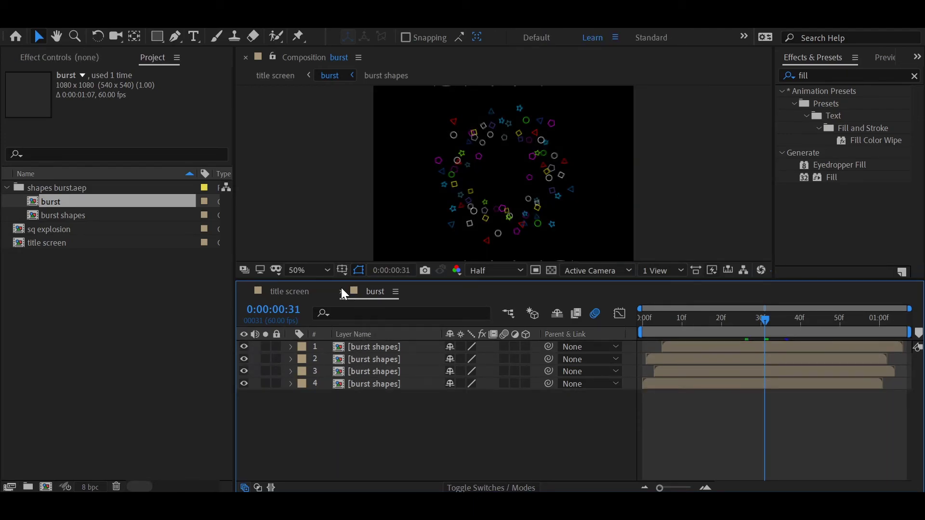
{"action": "left_click", "coordinate": [341, 292]}
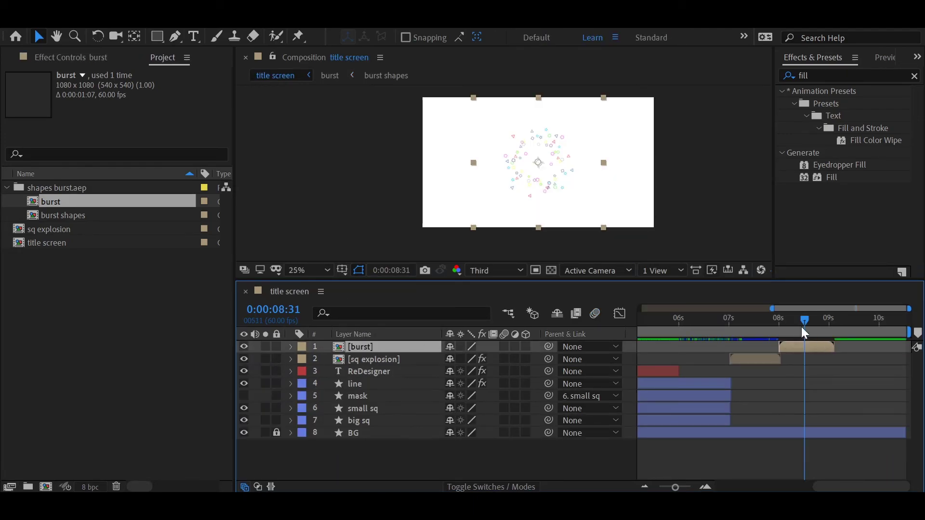
Shift the burst layer earlier so it starts just before the sq explosion layer, at about 0:00:07:00
{"action": "left_click_drag", "start_coordinate": [770, 331], "coordinate": [729, 353]}
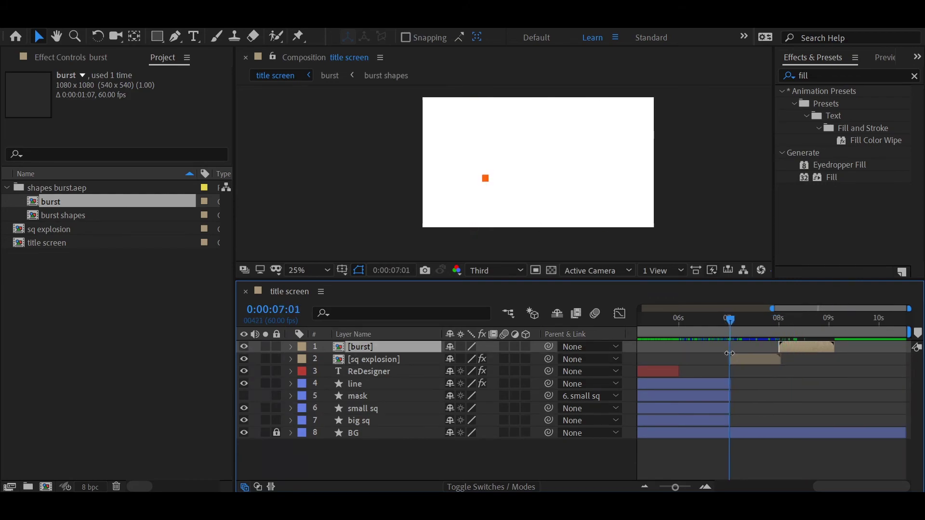
{"action": "key", "text": "period"}
{"action": "key", "text": "period"}
{"action": "left_click_drag", "start_coordinate": [811, 343], "coordinate": [758, 352]}
Centre the burst layer on the merged orange square's position and scale it down to about two thirds
{"action": "left_click_drag", "start_coordinate": [563, 147], "coordinate": [467, 183]}
{"action": "left_click_drag", "start_coordinate": [731, 319], "coordinate": [756, 337]}
{"action": "left_click_drag", "start_coordinate": [598, 184], "coordinate": [555, 186]}
{"action": "left_click_drag", "start_coordinate": [721, 321], "coordinate": [752, 374]}
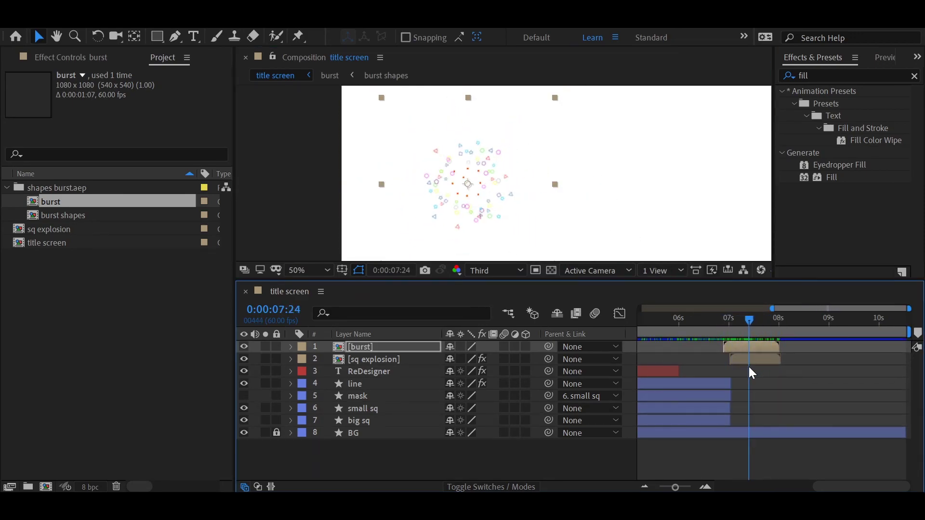
Move the burst layer down the layer stack to directly above BG
{"action": "left_click_drag", "start_coordinate": [367, 344], "coordinate": [371, 361]}
{"action": "mouse_move", "coordinate": [730, 329]}
{"action": "left_mouse_down"}
{"action": "mouse_move", "coordinate": [735, 341]}
{"action": "mouse_move", "coordinate": [726, 340]}
{"action": "mouse_move", "coordinate": [740, 340]}
{"action": "left_mouse_up"}
{"action": "left_click_drag", "start_coordinate": [368, 359], "coordinate": [388, 424]}
{"action": "left_click_drag", "start_coordinate": [723, 326], "coordinate": [744, 363]}
Duplicate the burst layer and start the copy at 0:00:02:45
{"action": "left_click_drag", "start_coordinate": [847, 487], "coordinate": [772, 488]}
{"action": "left_click", "coordinate": [689, 322]}
{"action": "scroll", "coordinate": [460, 126], "scroll_direction": "down", "scroll_amount": 2}
{"action": "left_click_drag", "start_coordinate": [687, 324], "coordinate": [658, 329]}
{"action": "mouse_move", "coordinate": [721, 347]}
{"action": "left_mouse_down"}
{"action": "mouse_move", "coordinate": [734, 349]}
{"action": "mouse_move", "coordinate": [721, 350]}
{"action": "left_mouse_up"}
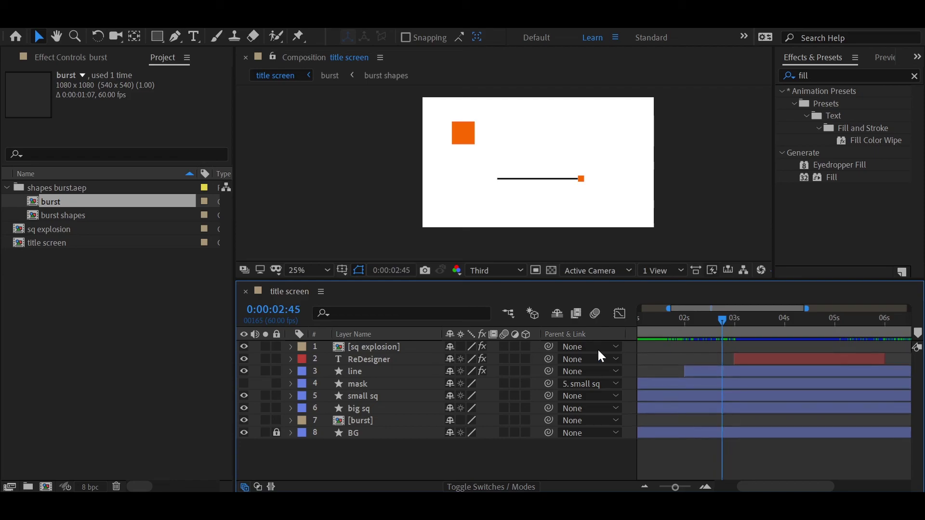
{"action": "left_click", "coordinate": [377, 420]}
{"action": "key", "text": "ctrl+d"}
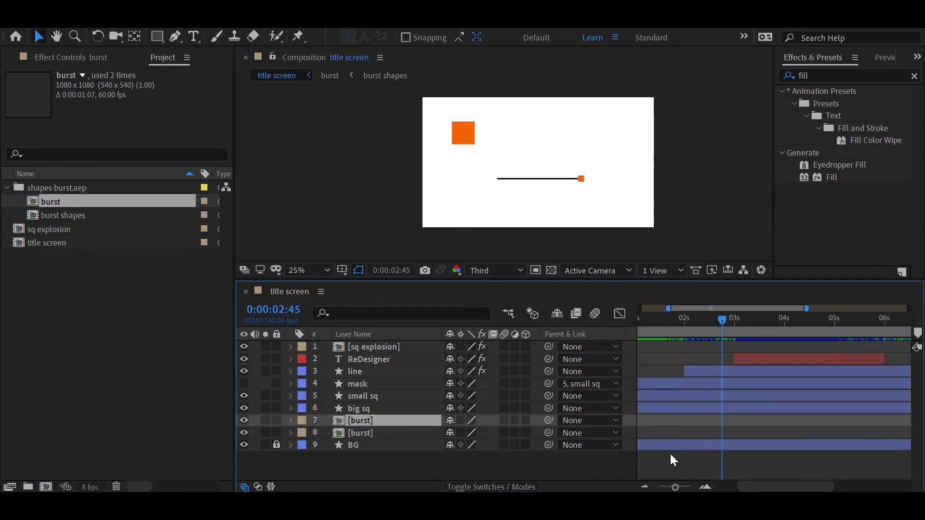
{"action": "key", "text": "["}
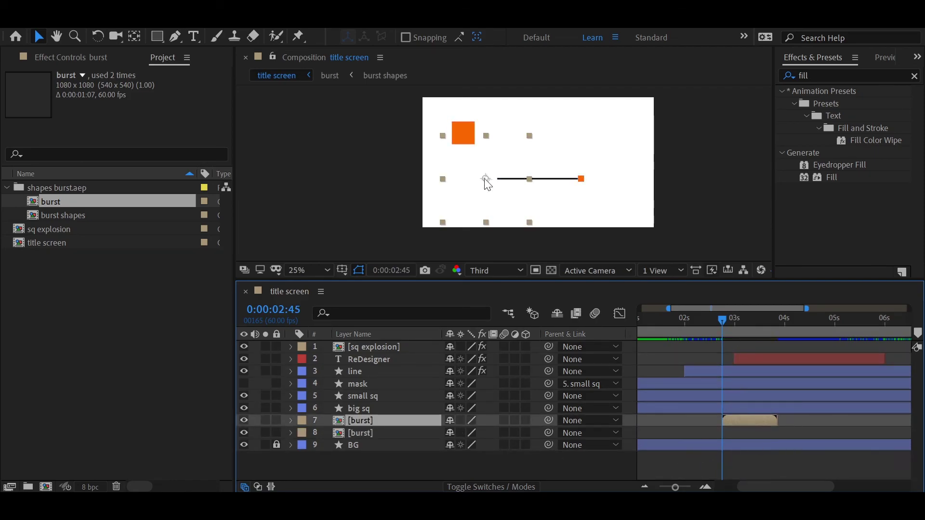
Centre the duplicated burst on the big orange square, enlarge it, and preview it
{"action": "left_click_drag", "start_coordinate": [485, 180], "coordinate": [464, 136]}
{"action": "left_click_drag", "start_coordinate": [505, 177], "coordinate": [523, 195]}
{"action": "key", "text": "space"}
Shift the duplicated burst layer earlier to start at about 0:00:02:20, and play the animation to check its timing
{"action": "left_click_drag", "start_coordinate": [721, 323], "coordinate": [698, 323]}
{"action": "key", "text": "space"}
{"action": "left_click", "coordinate": [706, 322]}
{"action": "left_click_drag", "start_coordinate": [735, 421], "coordinate": [720, 420]}
{"action": "left_click", "coordinate": [700, 325]}
{"action": "key", "text": "space"}
{"action": "left_click", "coordinate": [697, 325]}
{"action": "key", "text": "space"}
{"action": "key", "text": "space"}
{"action": "key", "text": "space"}
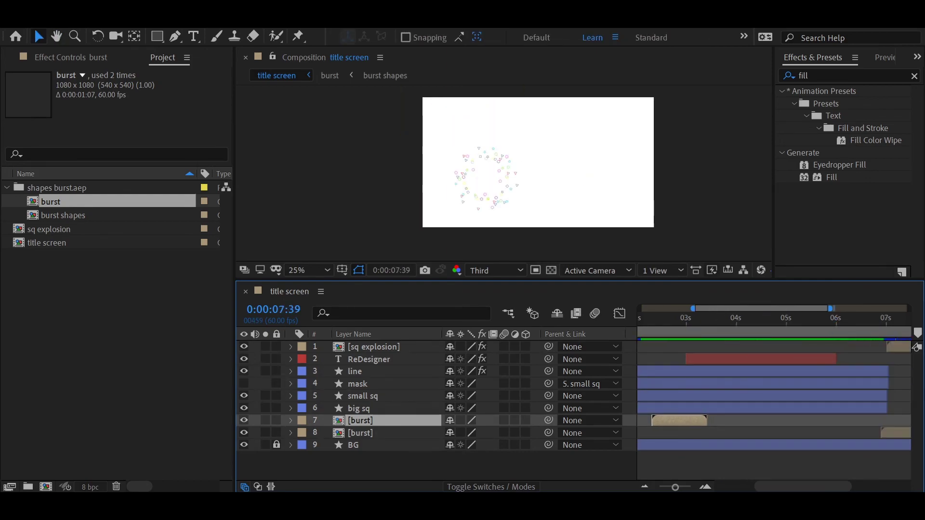
End the work area at 0:00:08:03 and trim the title screen composition to it
{"action": "left_click_drag", "start_coordinate": [918, 347], "coordinate": [781, 375]}
{"action": "key", "text": "n"}
{"action": "right_click", "coordinate": [767, 332]}
{"action": "left_click", "coordinate": [792, 370]}
{"action": "left_click_drag", "start_coordinate": [679, 487], "coordinate": [646, 486]}
{"action": "left_click", "coordinate": [687, 245]}
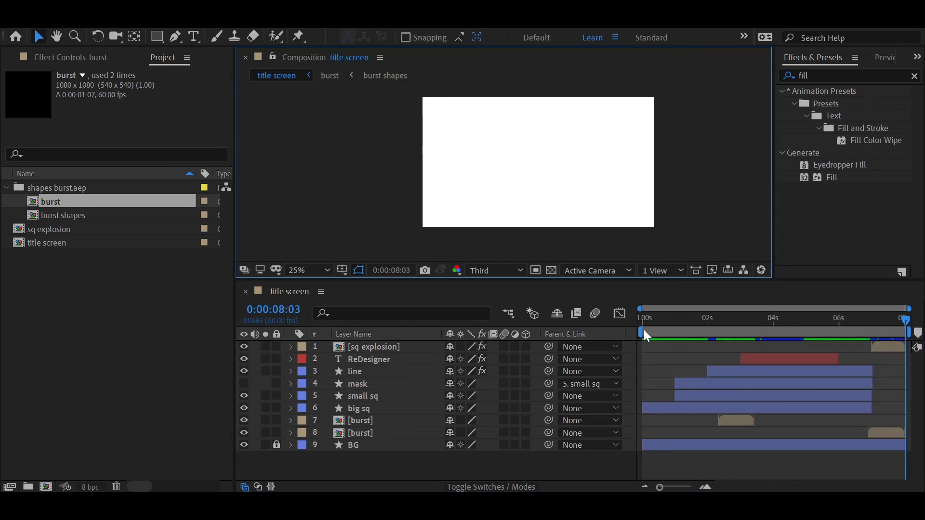
Shift the closing burst layer slightly earlier to start at about 0:00:06:45, and review the whole animation
{"action": "left_click", "coordinate": [642, 323]}
{"action": "key", "text": "space"}
{"action": "left_click_drag", "start_coordinate": [682, 325], "coordinate": [875, 325]}
{"action": "key", "text": "space"}
{"action": "left_click_drag", "start_coordinate": [887, 433], "coordinate": [881, 433]}
{"action": "left_click", "coordinate": [857, 324]}
{"action": "key", "text": "space"}
{"action": "left_click_drag", "start_coordinate": [856, 323], "coordinate": [865, 385]}
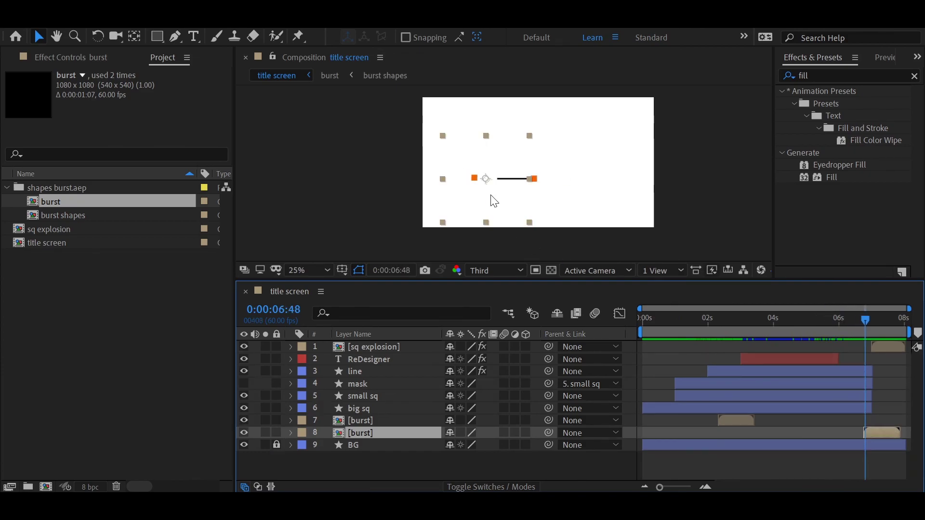
{"action": "scroll", "coordinate": [500, 211], "scroll_direction": "up", "scroll_amount": 3}
{"action": "left_click_drag", "start_coordinate": [866, 321], "coordinate": [871, 325]}
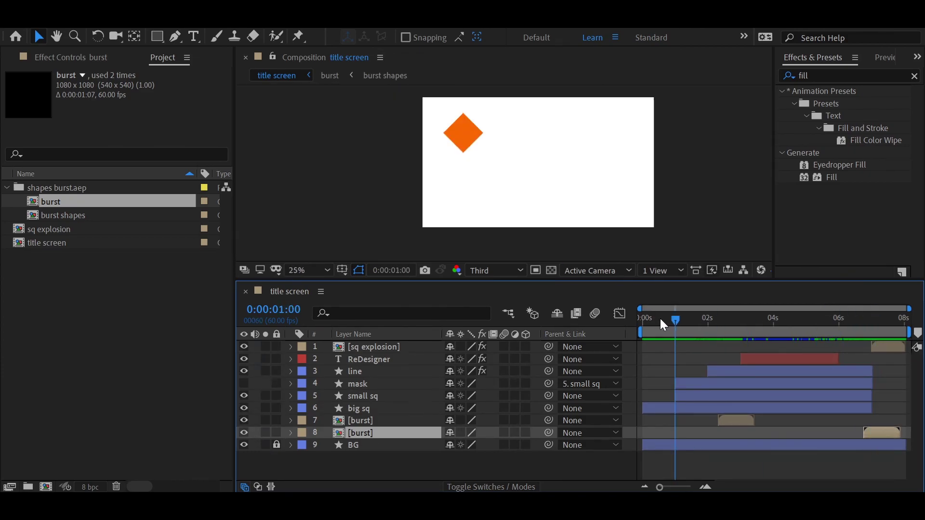
{"action": "left_click", "coordinate": [647, 320]}
{"action": "left_click_drag", "start_coordinate": [721, 343], "coordinate": [922, 411]}
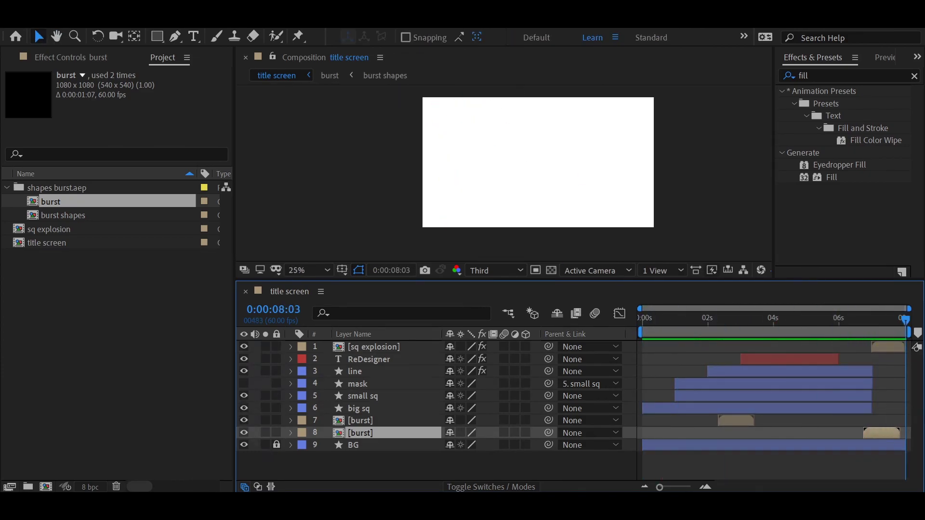
{"action": "left_click", "coordinate": [712, 212]}
Unlock BG and pre-compose all the title screen layers into a composition named final animation
{"action": "left_click", "coordinate": [642, 319]}
{"action": "left_click", "coordinate": [362, 433]}
{"action": "left_click", "coordinate": [277, 445]}
{"action": "left_click", "coordinate": [358, 444]}
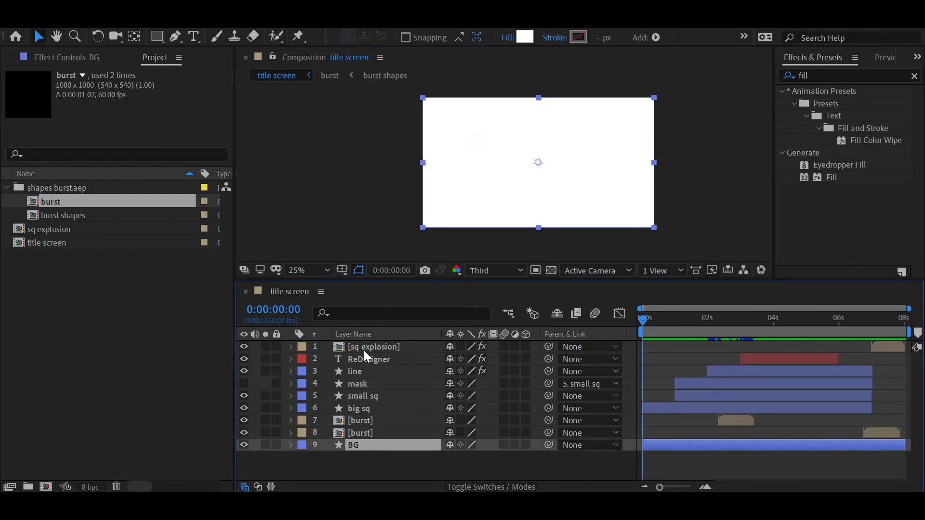
{"action": "left_click", "coordinate": [363, 350], "text": "shift"}
{"action": "right_click", "coordinate": [363, 350]}
{"action": "left_click", "coordinate": [399, 439]}
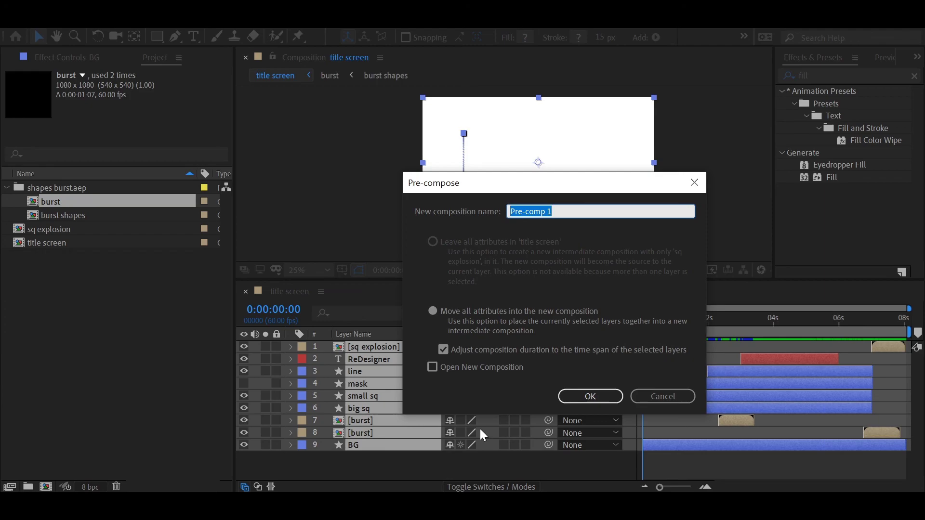
{"action": "type", "text": "fina"}
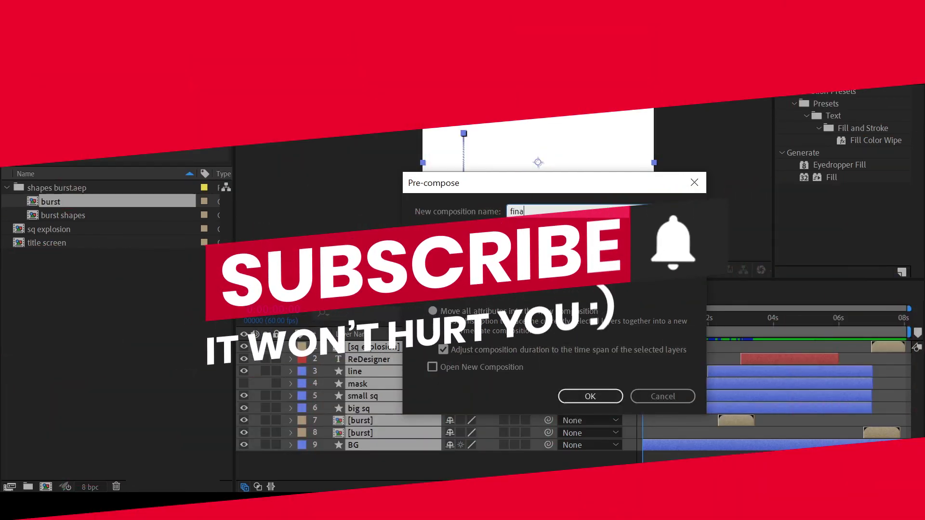
{"action": "type", "text": "l animation"}
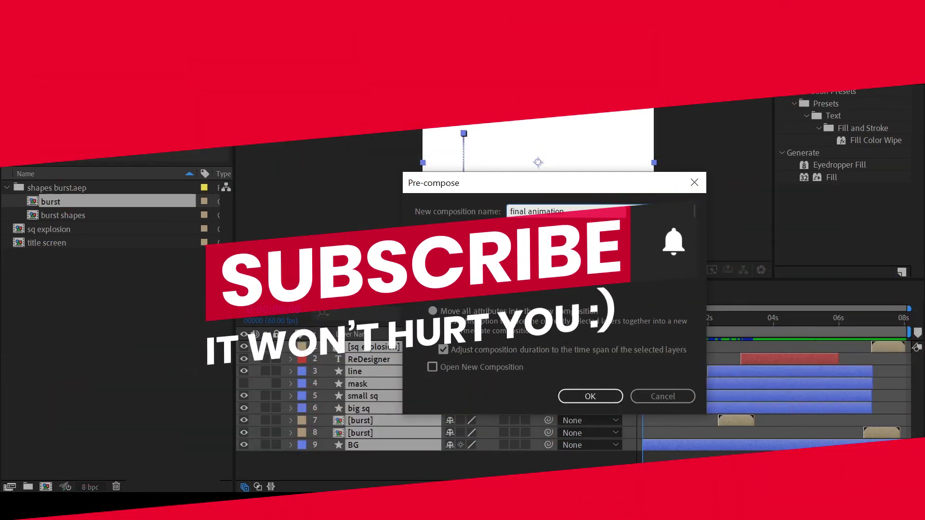